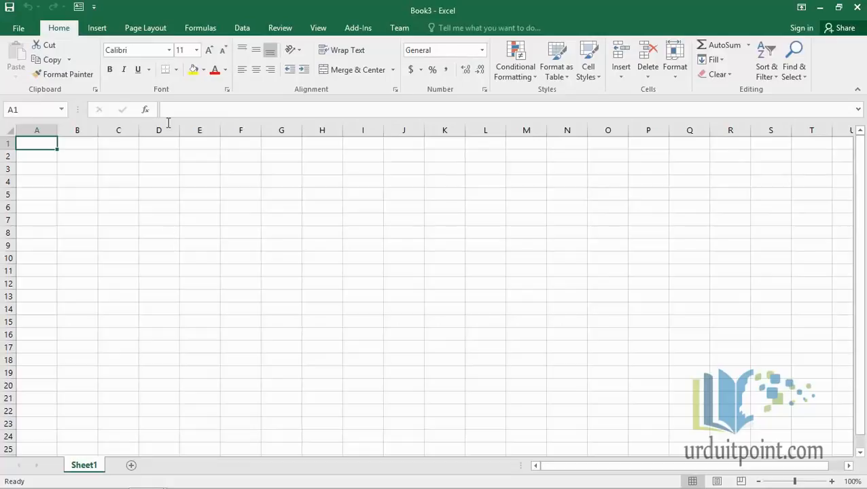
- Switch to the working1 workbook window using the list of open windows and return to Book3
click(319, 28)
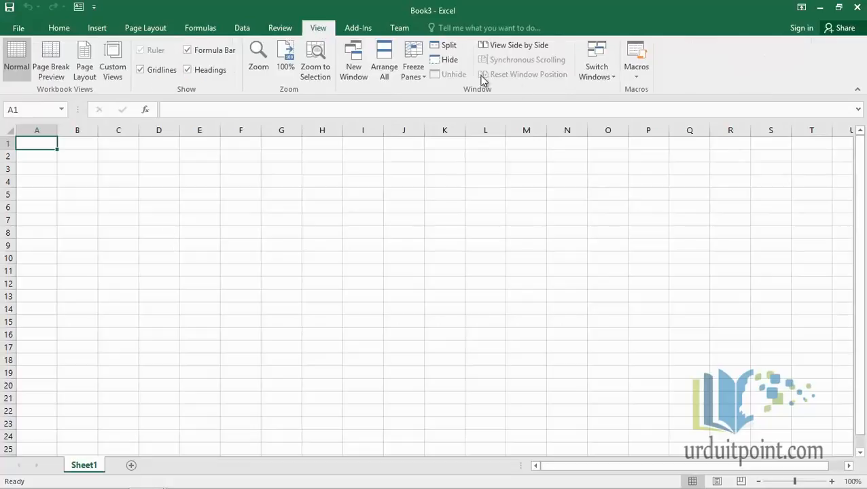
click(602, 71)
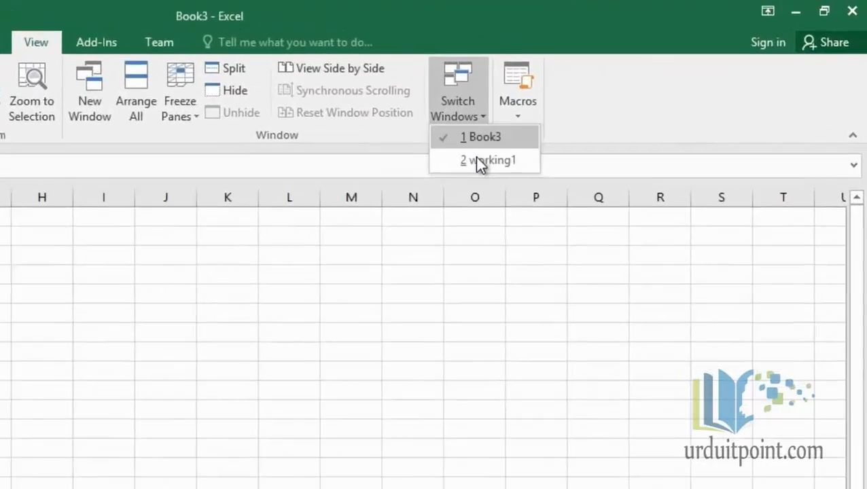
click(602, 111)
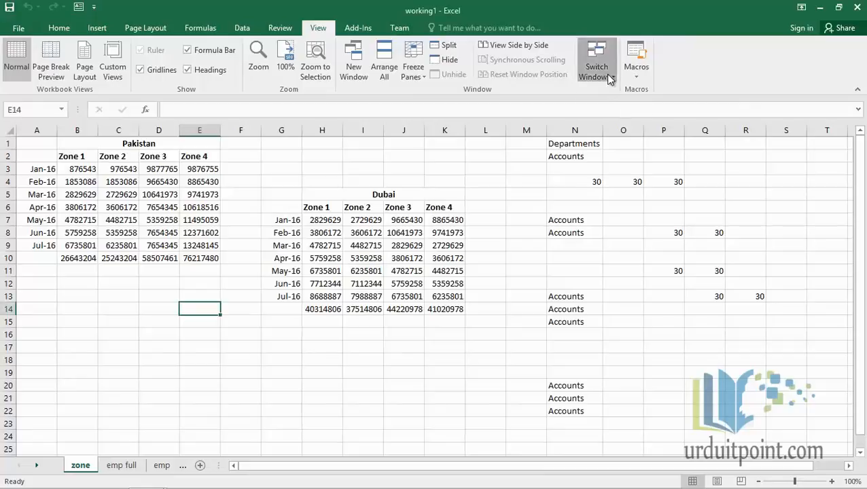
click(608, 80)
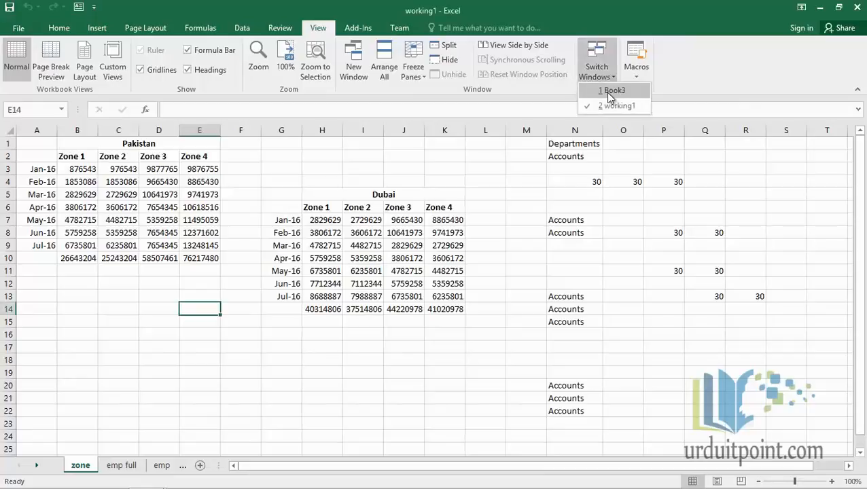
click(608, 95)
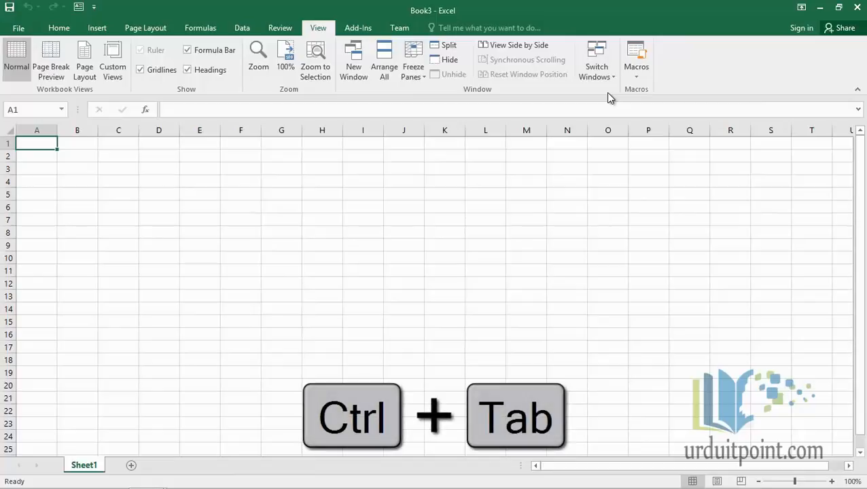
- Copy the Pakistan zone table A1:E10 from the working1 workbook's zone sheet and paste it at cell A1 of Book3
key(ctrl+Tab)
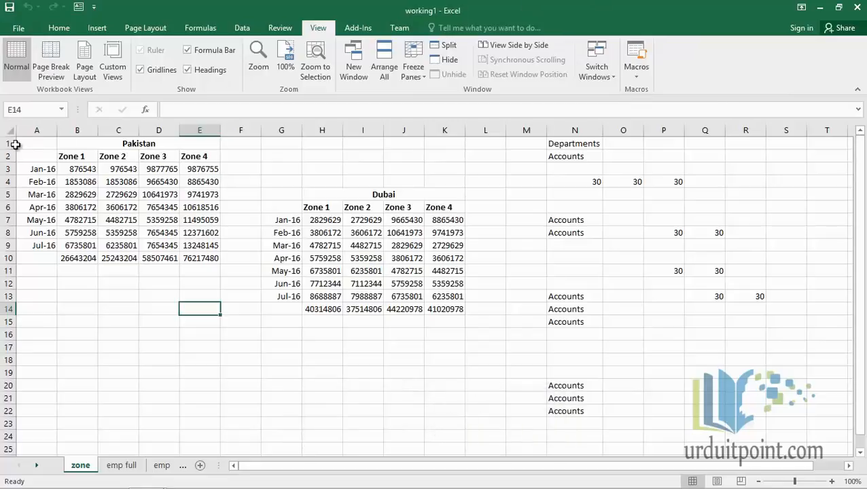
drag(35, 140, 194, 253)
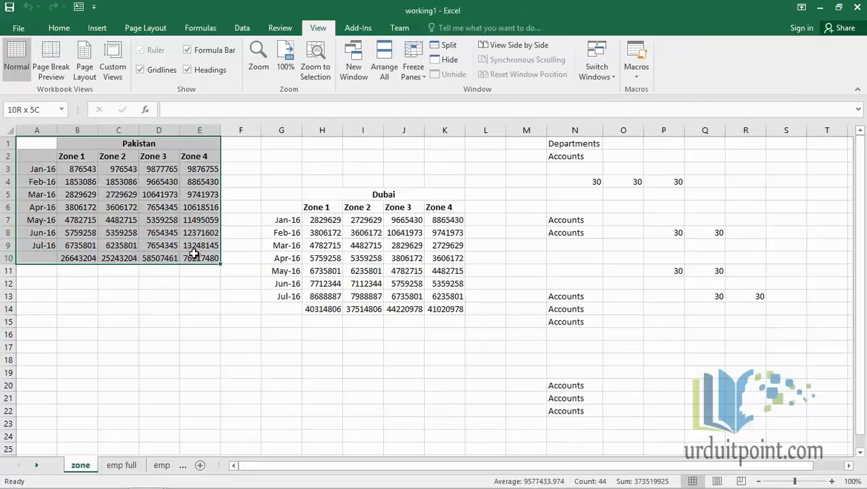
key(ctrl+c)
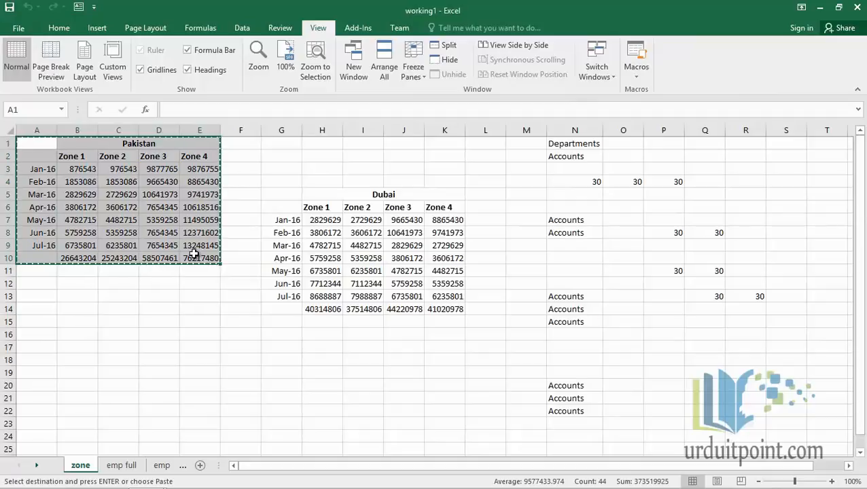
key(ctrl+Tab)
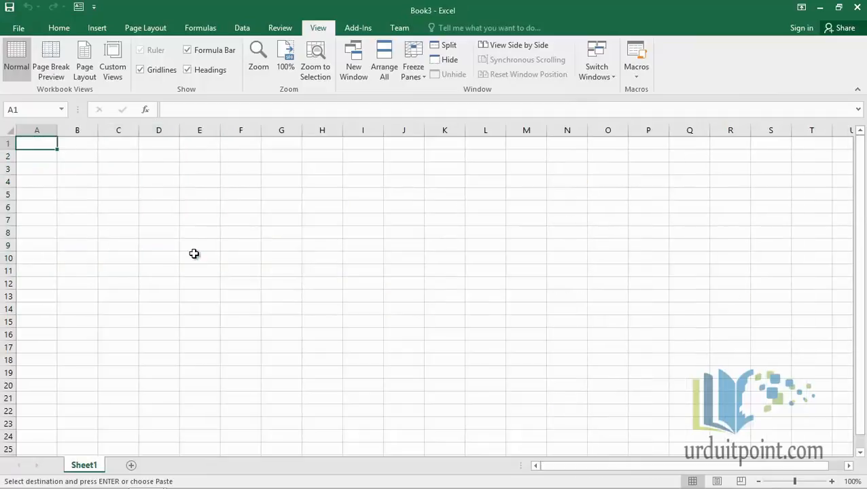
key(ctrl+v)
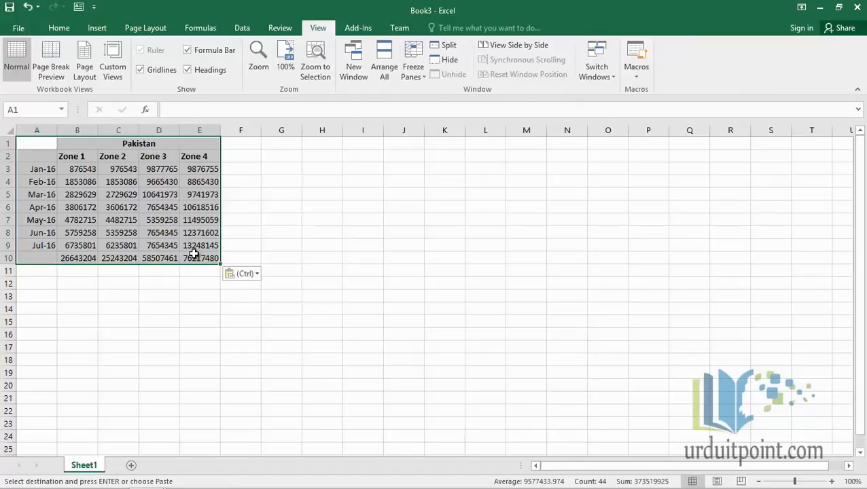
- Create a new blank workbook
click(24, 28)
click(47, 88)
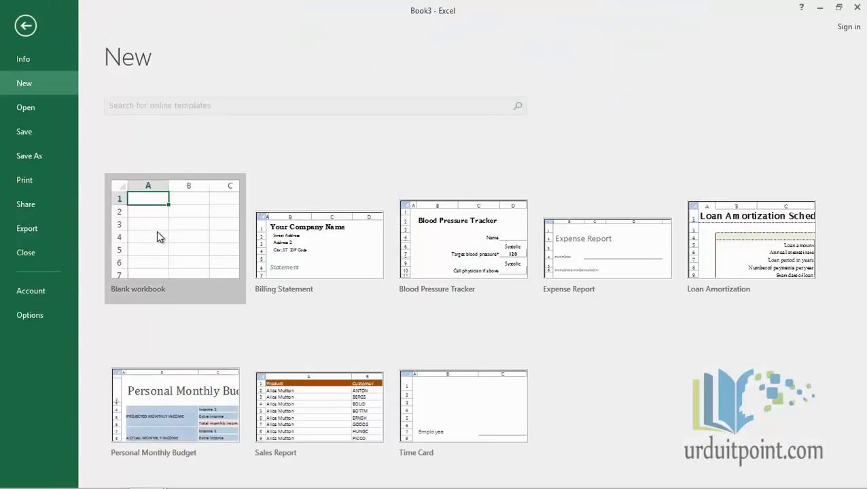
click(157, 232)
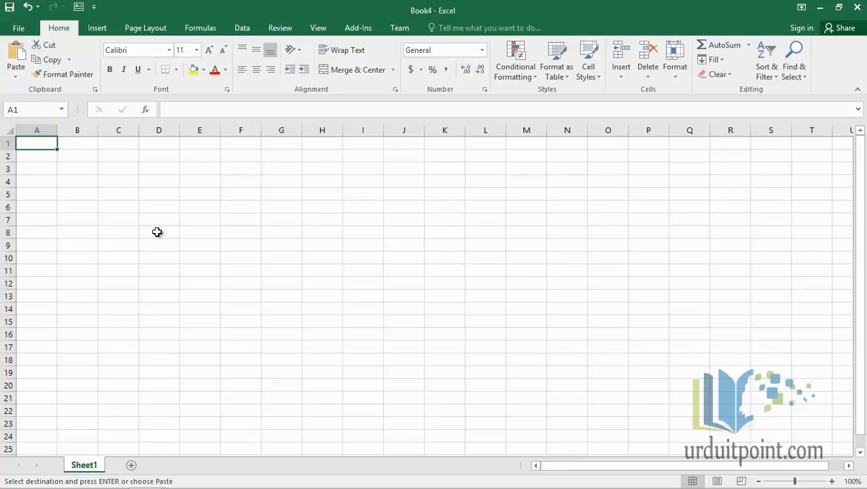
- Switch from the new workbook to Book3 using the list of open windows
click(317, 28)
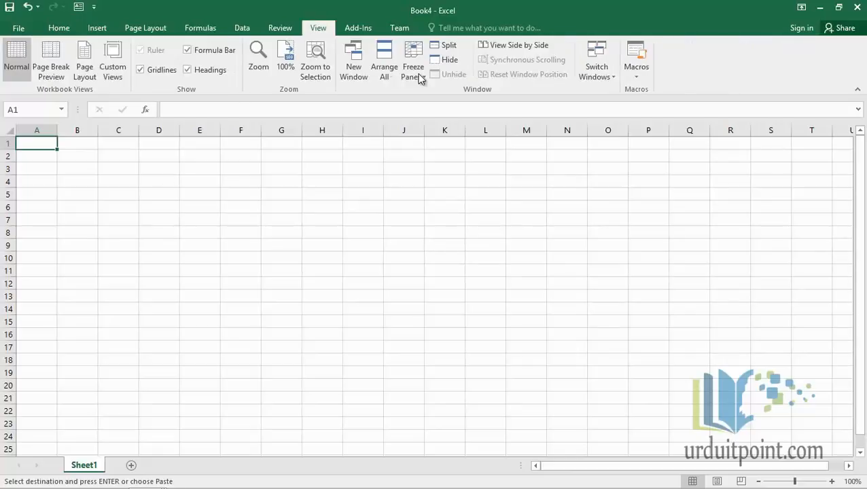
click(596, 73)
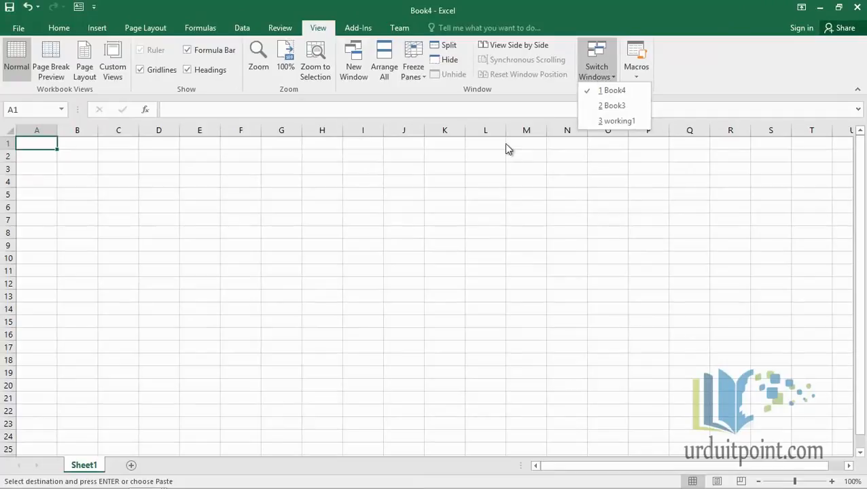
click(614, 106)
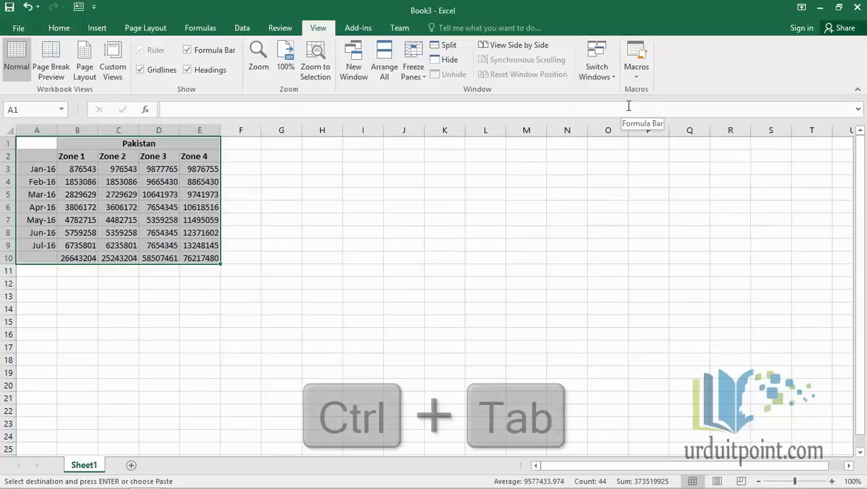
- Cycle repeatedly through all the open workbooks, Book4, working1 and Book3
key(ctrl+Tab)
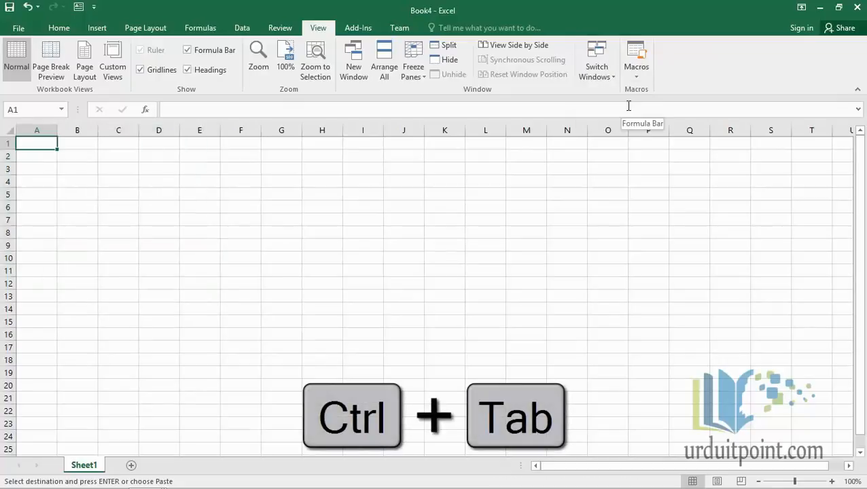
key(ctrl+Tab)
key(ctrl+Tab)
key(ctrl+Tab)
key(ctrl+Tab)
key(ctrl+Tab)
key(ctrl+Tab)
key(ctrl+Tab)
key(ctrl+Tab)
key(ctrl+Tab)
key(ctrl+Tab)
key(ctrl+Tab)
key(ctrl+Tab)
key(ctrl+Tab)
key(ctrl+Tab)
key(ctrl+Tab)
key(ctrl+Tab)
key(ctrl+Tab)
key(ctrl+Tab)
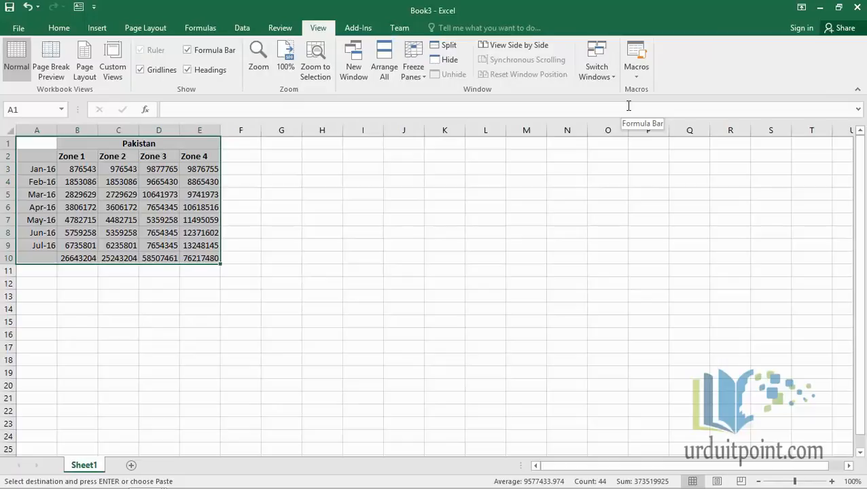
- Close the Book3 workbook and return to the zone sheet of working1
click(859, 7)
click(434, 264)
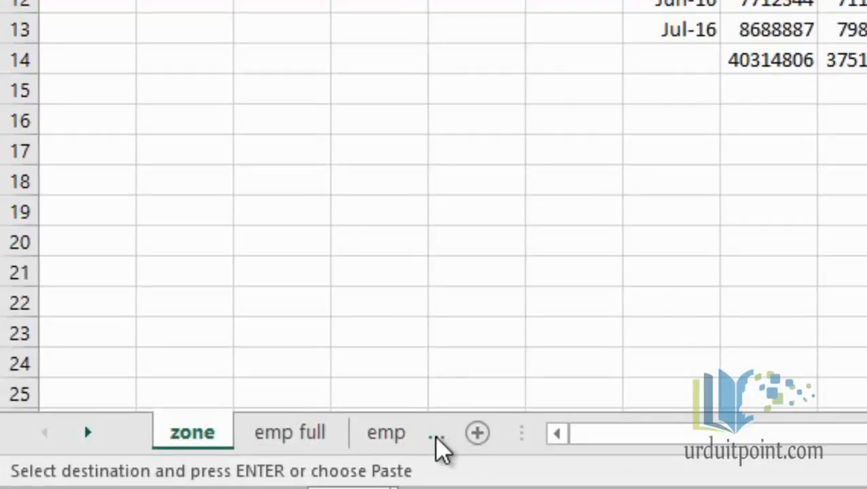
- Widen the sheet tab area and activate the emp short listed sheet from the list of all sheets
drag(521, 433, 727, 423)
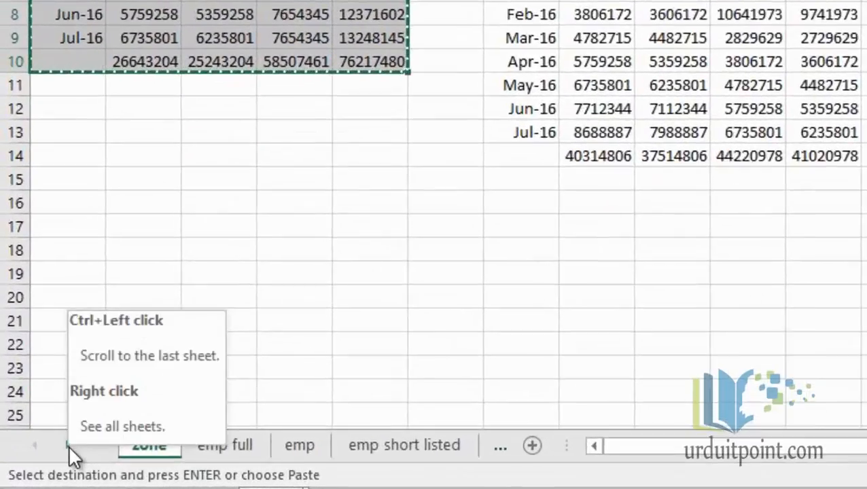
right_click(39, 467)
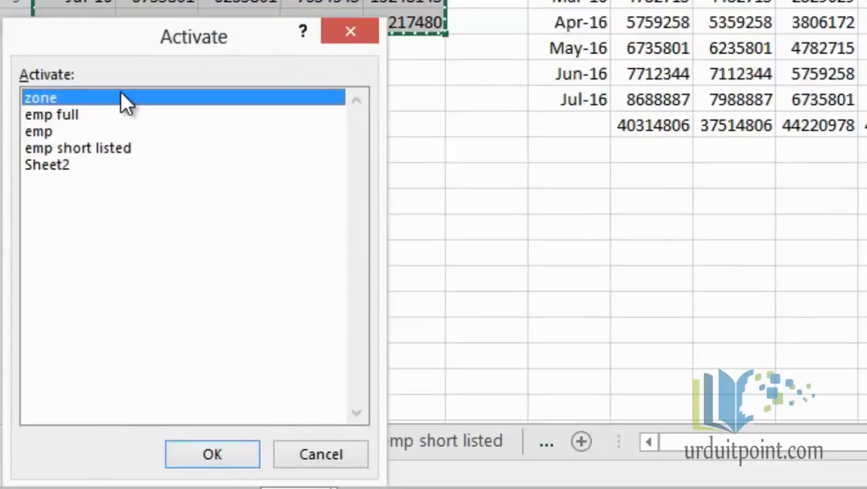
click(122, 150)
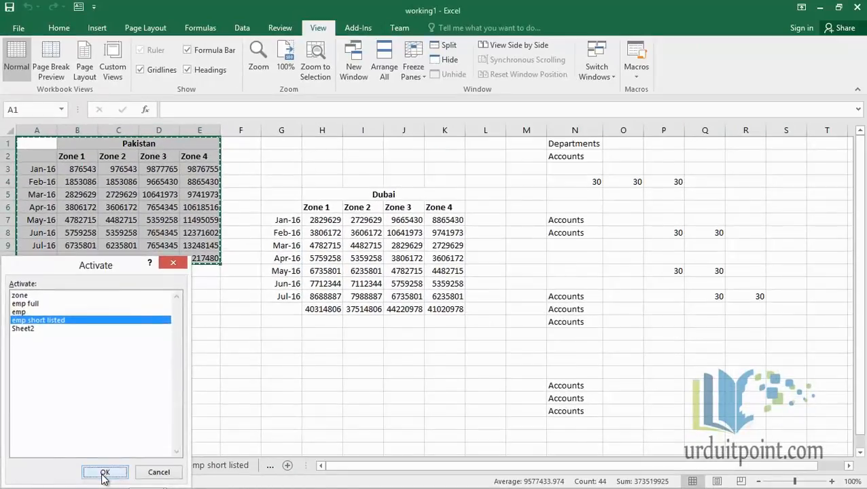
click(126, 468)
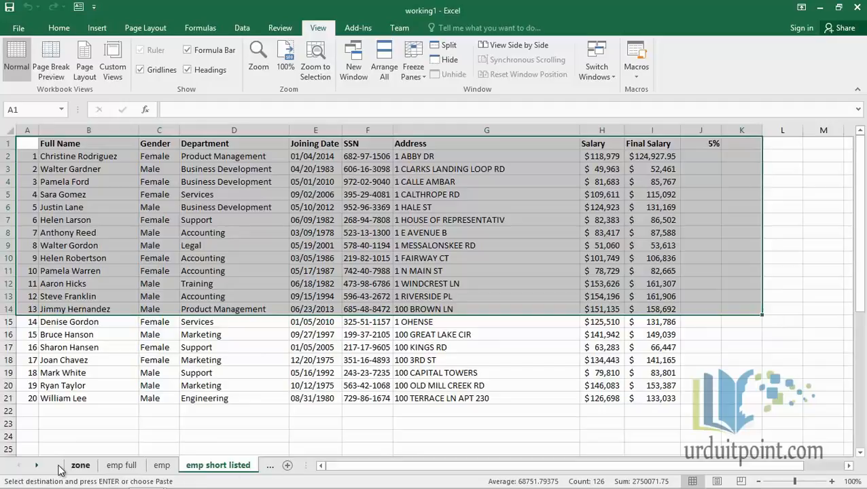
- Scroll the sheet tabs to the last sheet and back to the first, and open the zone sheet
click(39, 468)
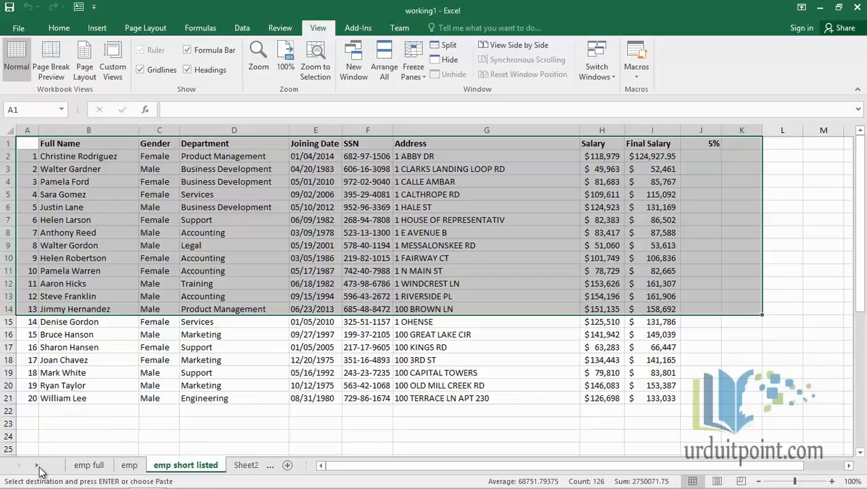
click(38, 468)
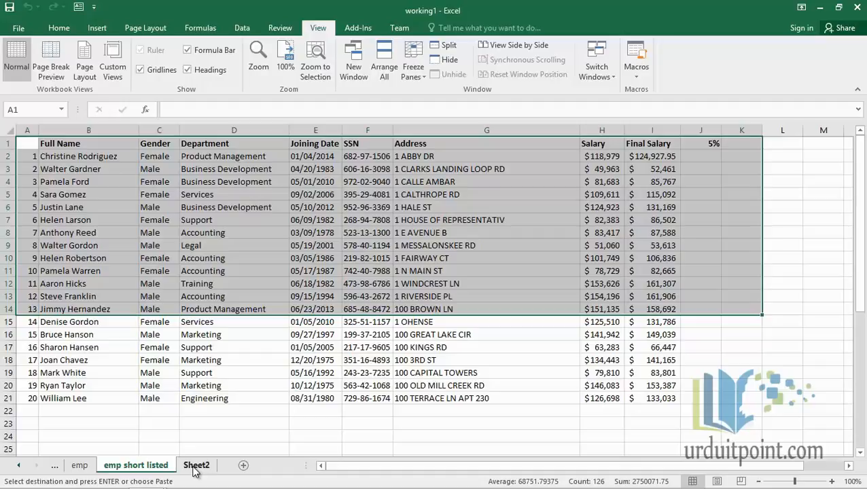
ctrl+click(20, 467)
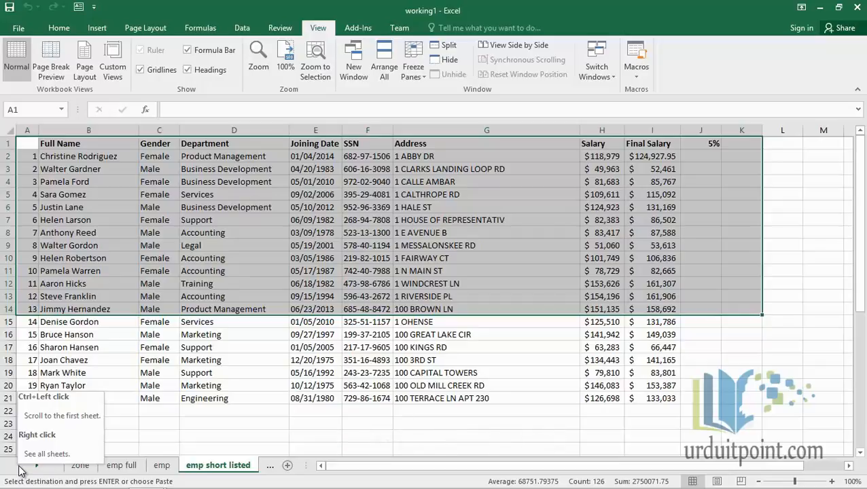
click(80, 466)
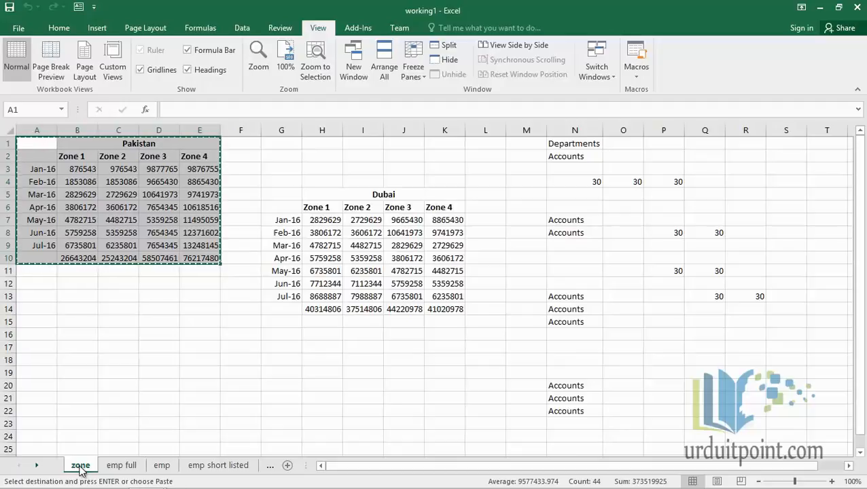
- Go to Sheet2 and narrow the sheet tab area so that some sheet tabs are hidden
click(270, 468)
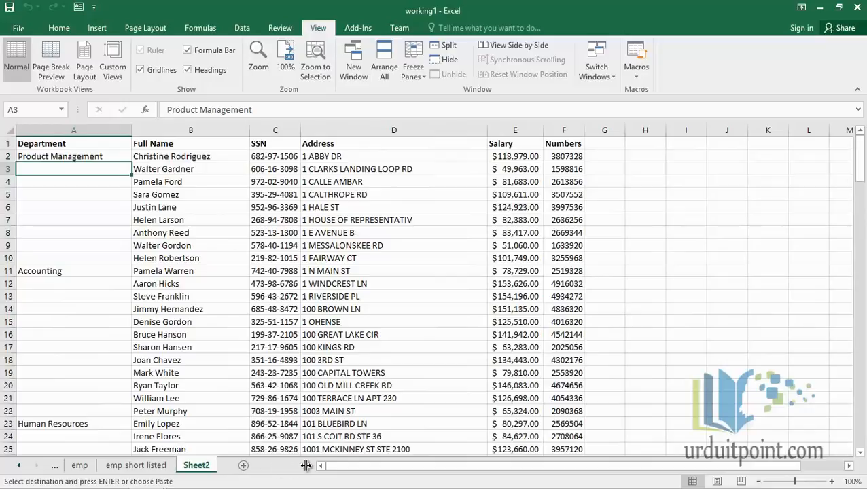
drag(279, 466, 199, 468)
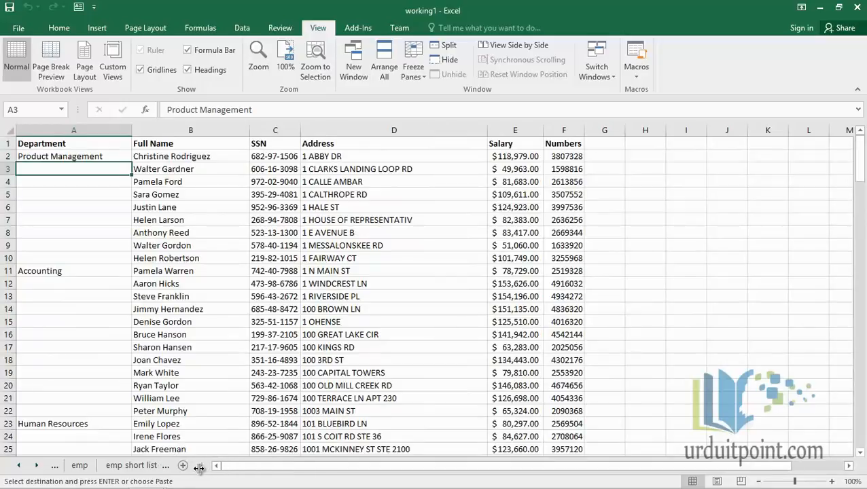
- Move back through the hidden sheets to zone, and forward through them again to Sheet2
click(55, 468)
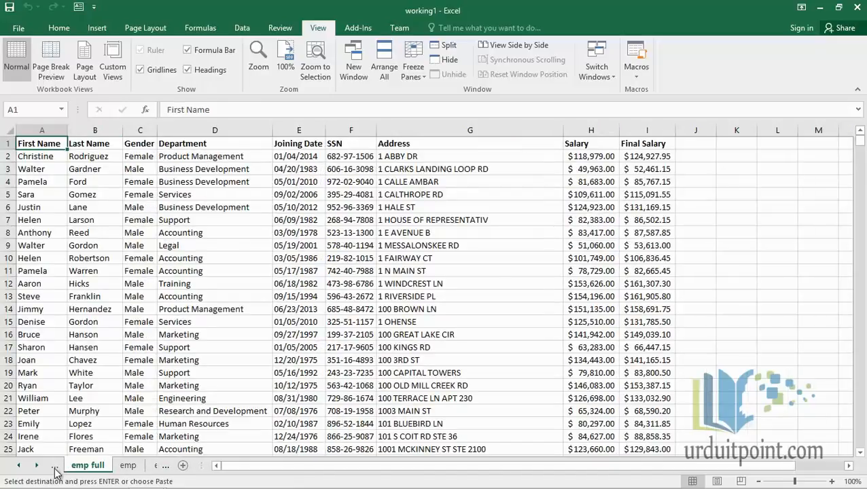
click(55, 468)
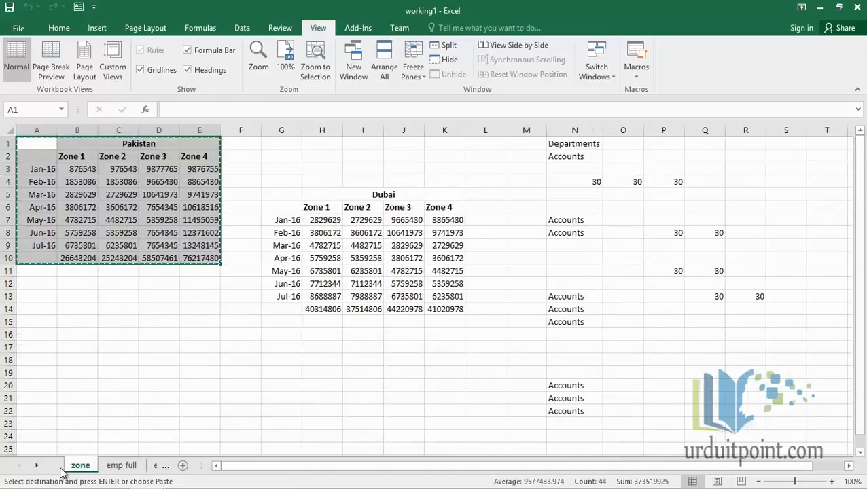
click(167, 472)
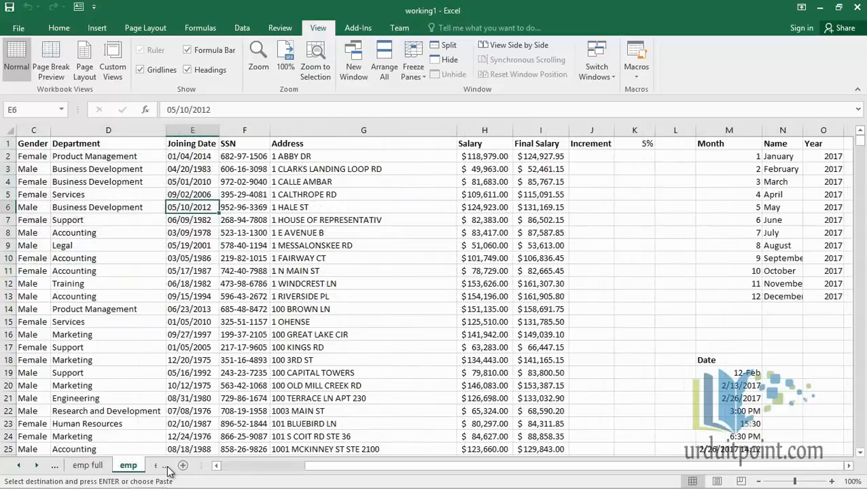
click(167, 472)
click(168, 473)
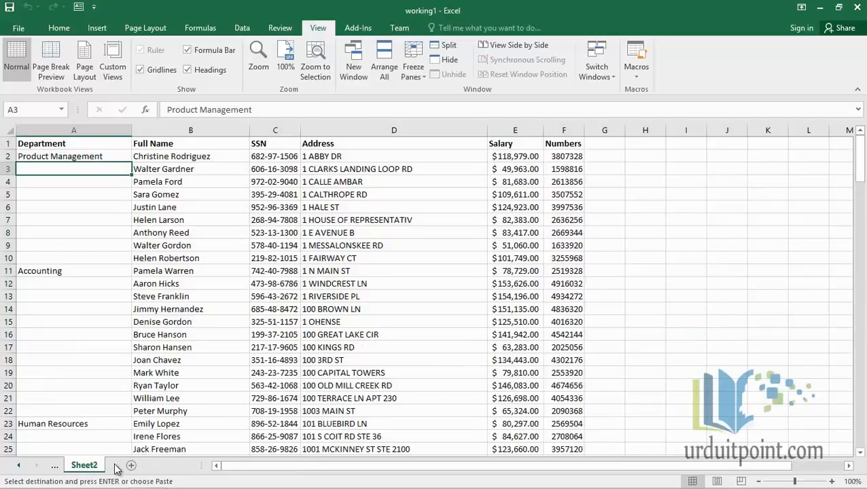
- Move back one sheet at a time from Sheet2 to the zone sheet
click(57, 467)
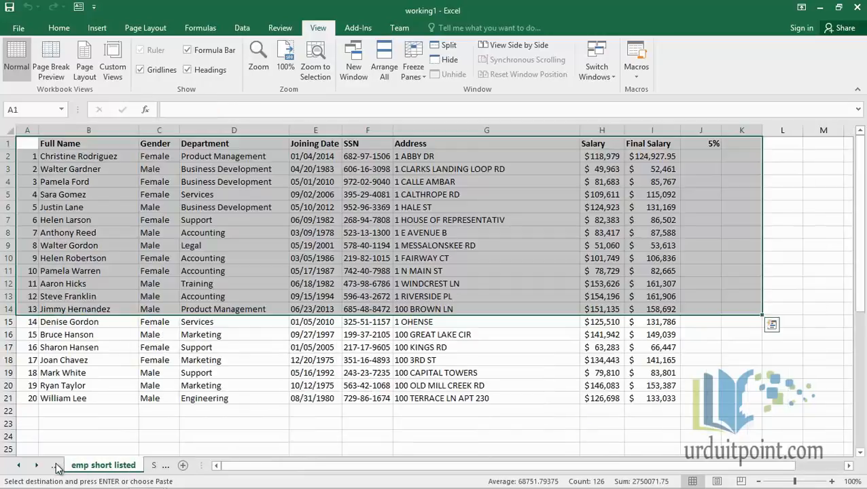
click(56, 468)
click(56, 467)
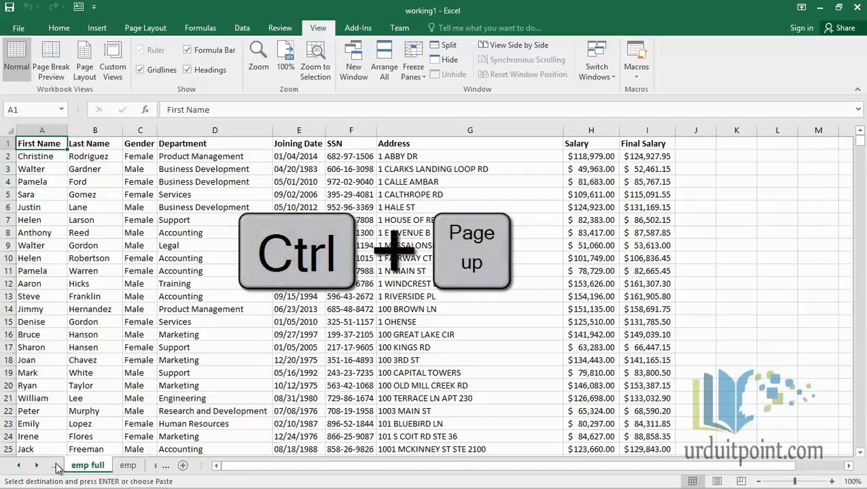
key(ctrl+Page_Up)
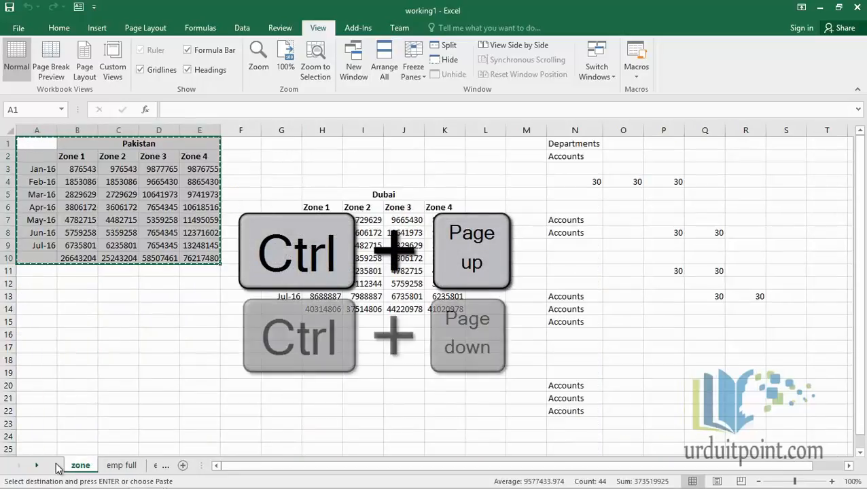
- Move forward from zone, alternate between the emp full and emp sheets, and return to the zone sheet
key(ctrl+Page_Down)
key(ctrl+Page_Down)
key(ctrl+Page_Up)
key(ctrl+Page_Down)
key(ctrl+Page_Up)
key(ctrl+Page_Down)
key(ctrl+Page_Up)
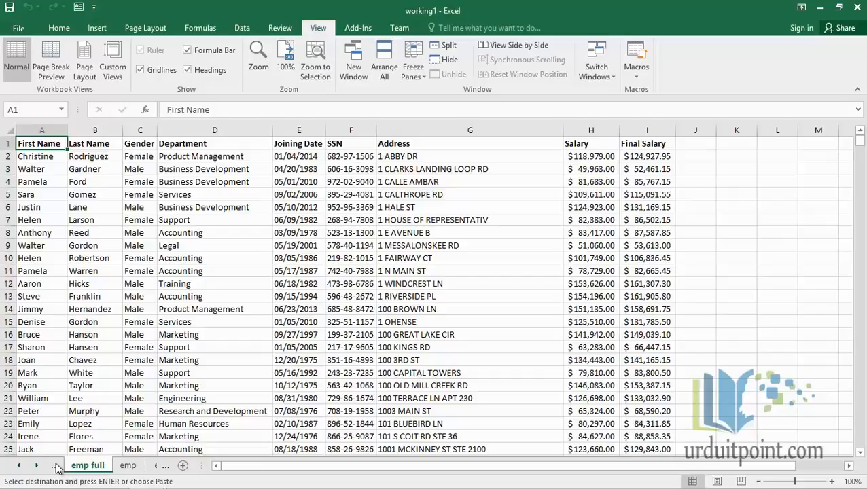
key(ctrl+Page_Up)
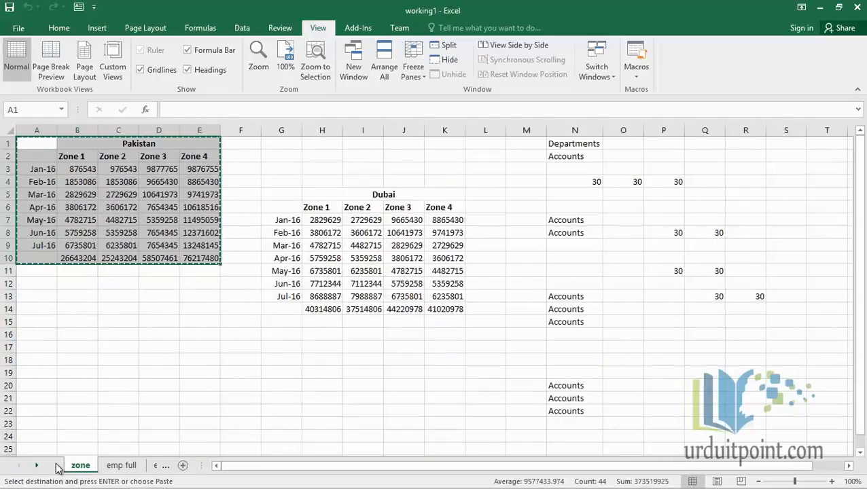
- Move forward one sheet at a time from zone to Sheet2, and back again to emp full
key(ctrl+Page_Down)
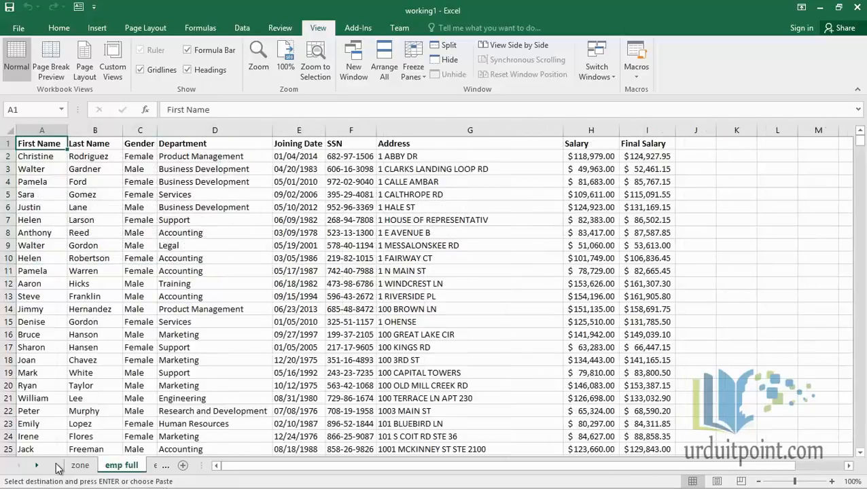
key(ctrl+Page_Down)
key(ctrl+Page_Down)
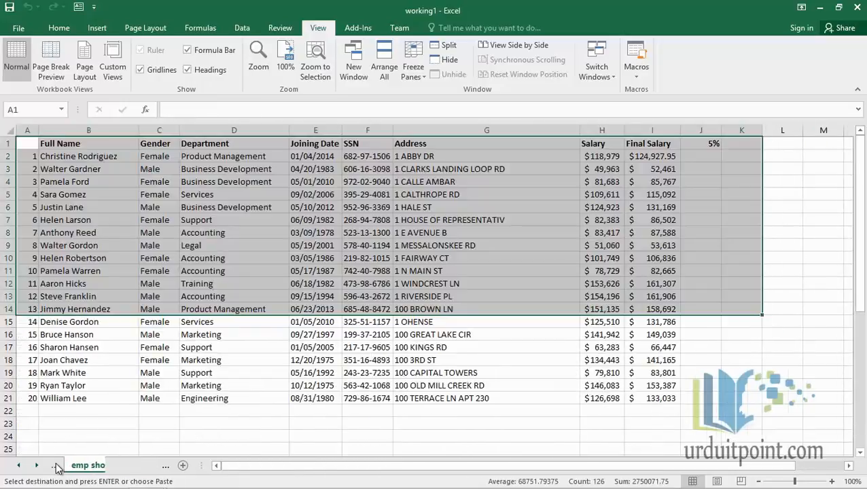
key(ctrl+Page_Down)
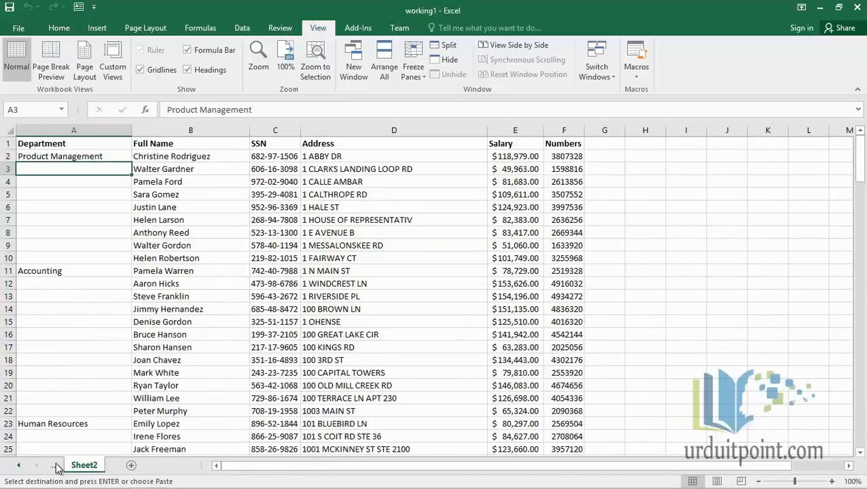
key(ctrl+Page_Up)
key(ctrl+Page_Up)
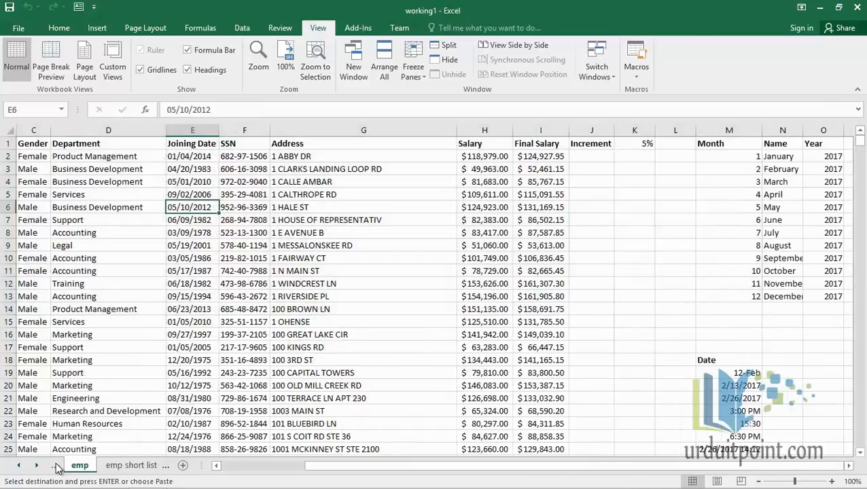
key(ctrl+Page_Up)
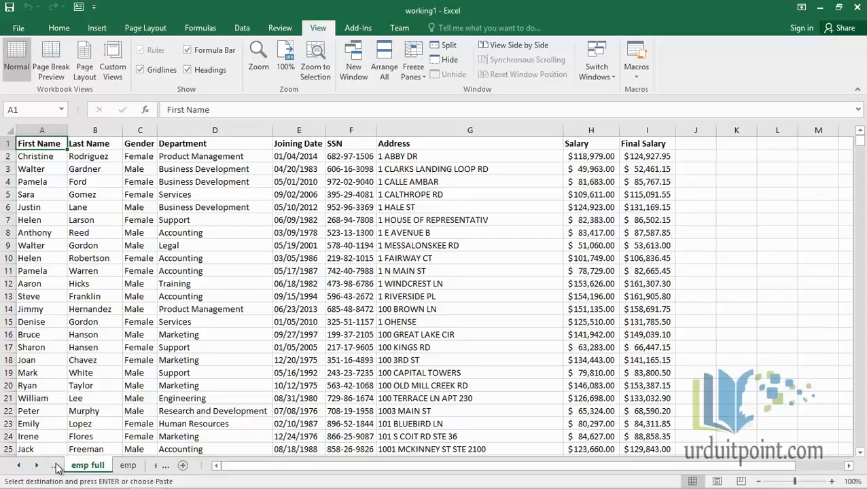
- Widen the sheet tab area and insert one blank worksheet directly before emp full and another directly after it
drag(204, 466, 374, 462)
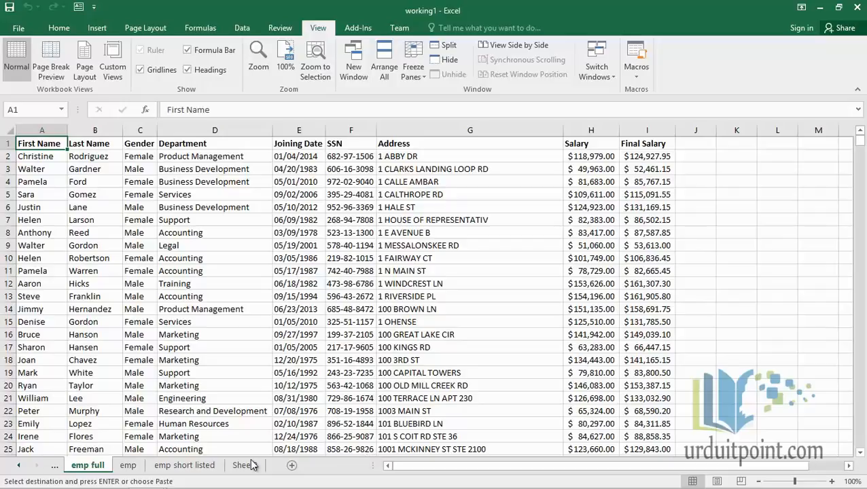
click(21, 468)
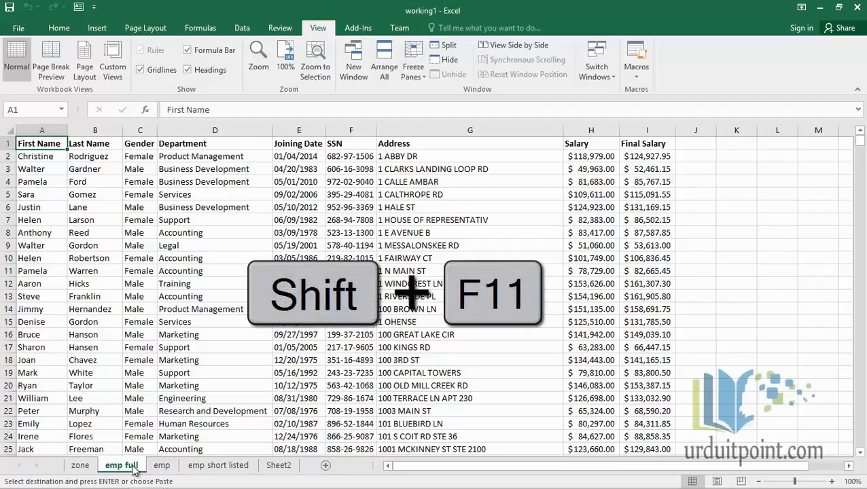
key(shift+F11)
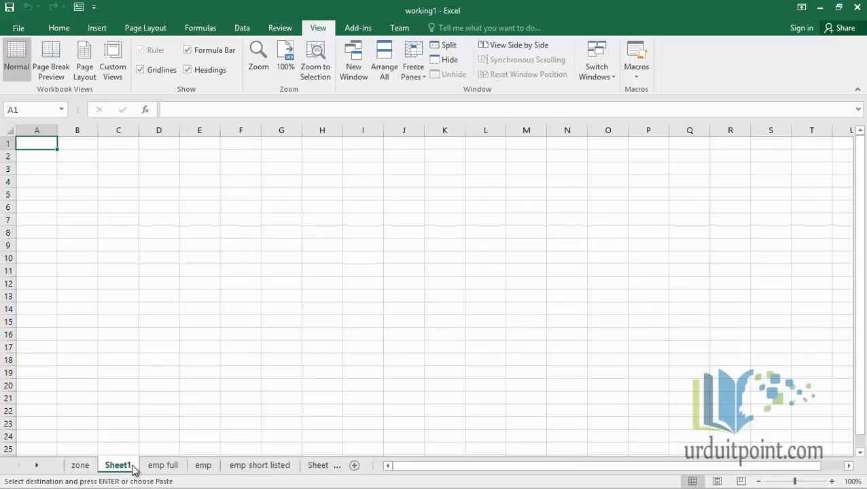
click(162, 468)
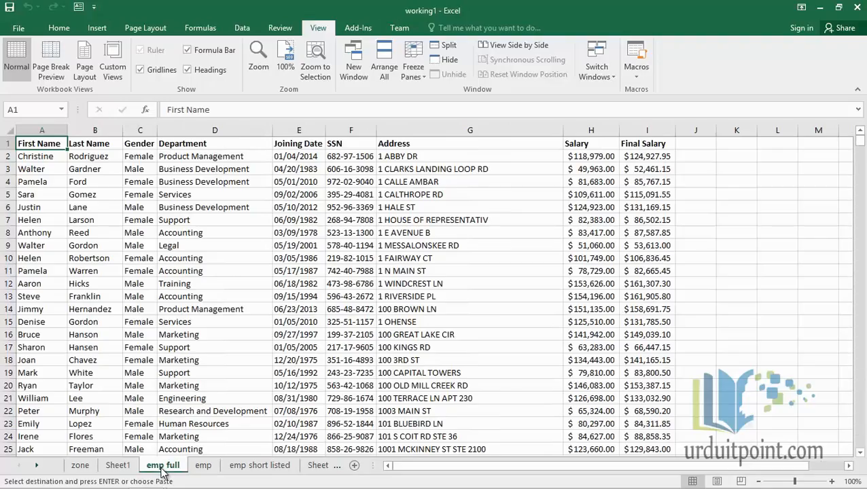
click(354, 467)
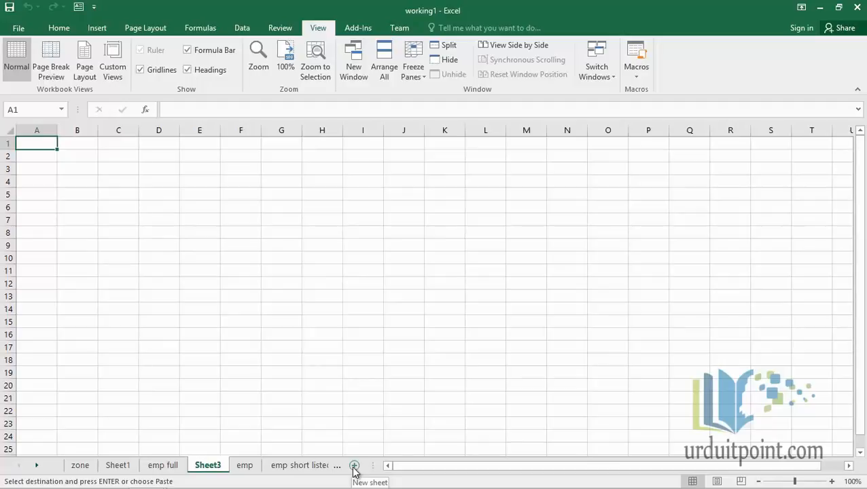
- Open the emp full sheet, jump to its last used cell and return to cell A1
click(171, 469)
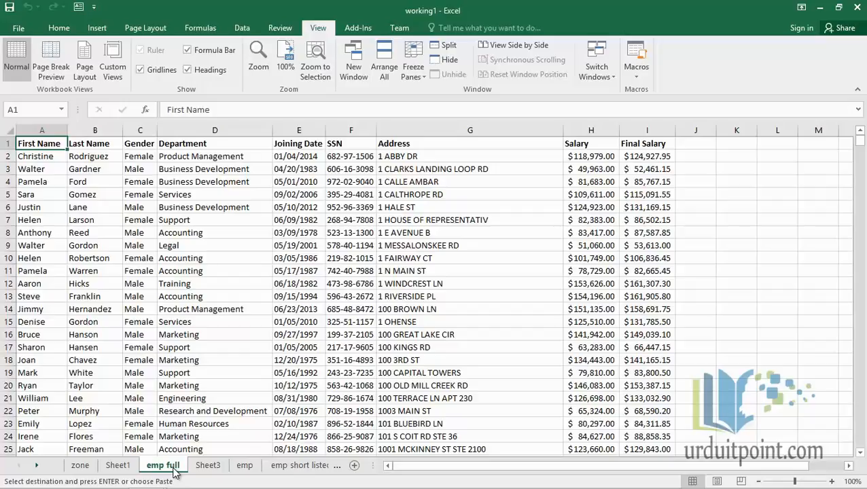
key(ctrl+End)
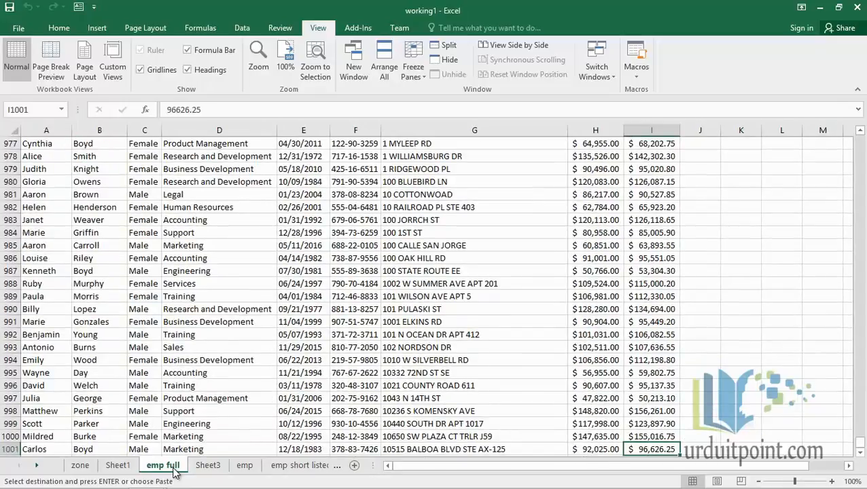
key(ctrl+Home)
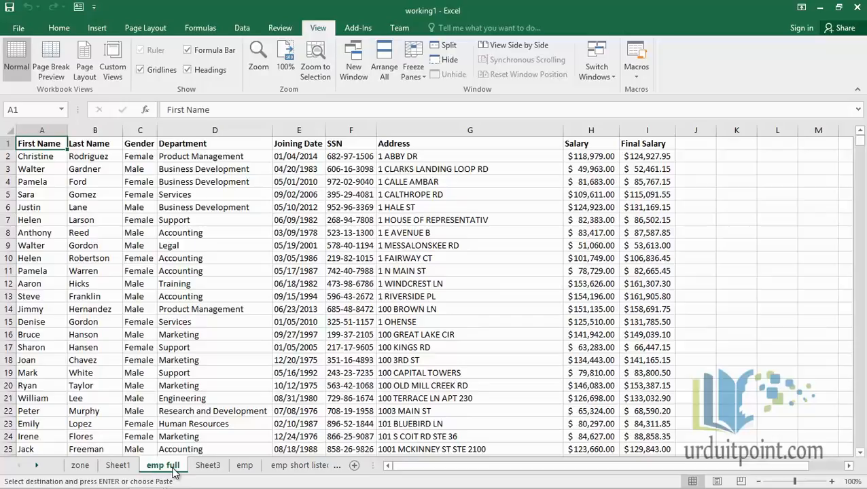
- Open the emp sheet and jump to cell A1, and from there to the last used cell
click(244, 465)
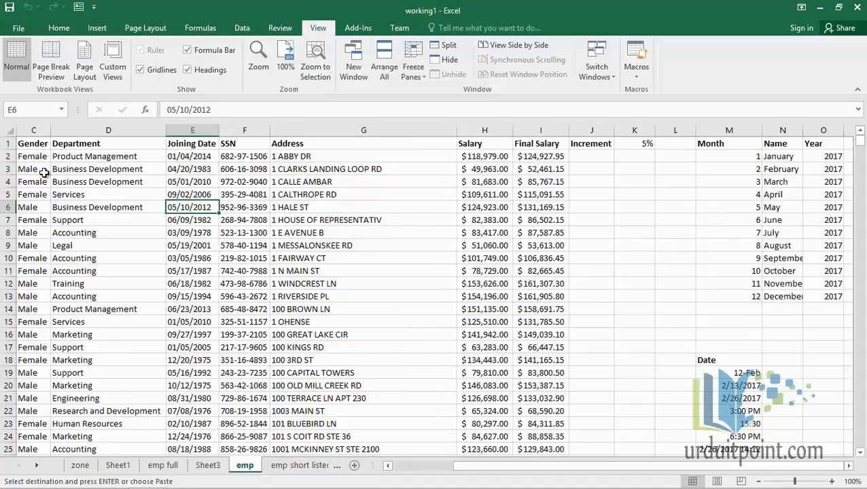
key(ctrl+Home)
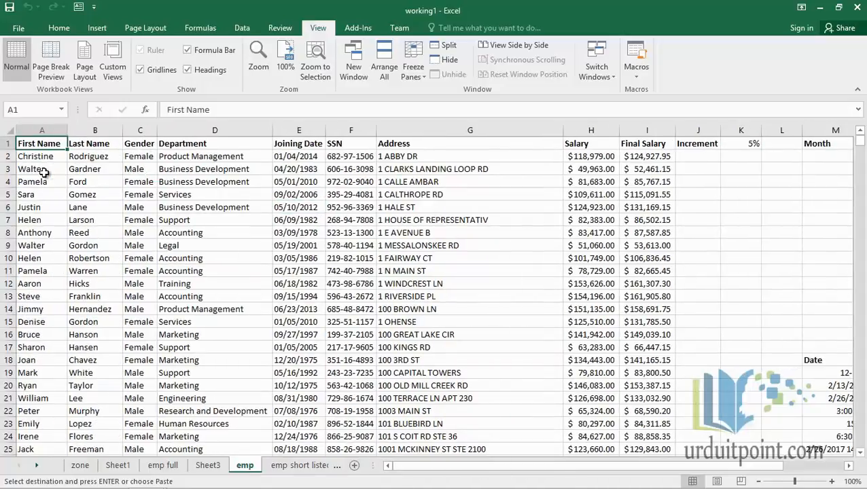
key(ctrl+End)
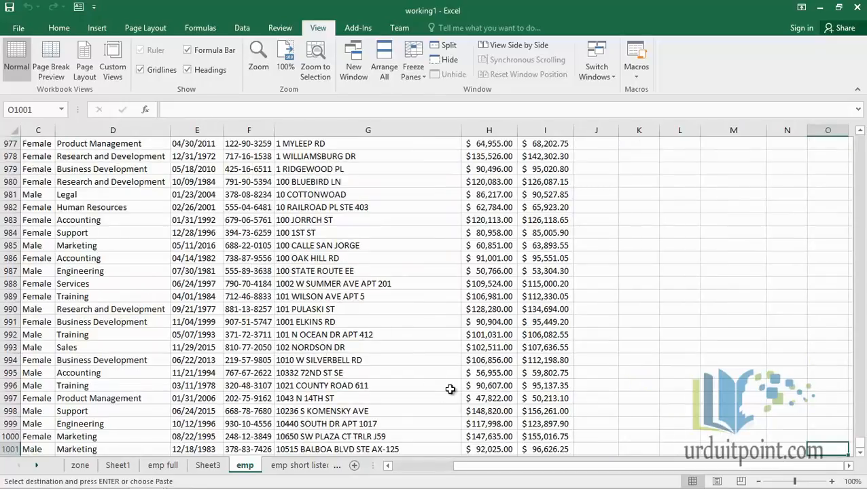
- Jump from the last used cell up column O to the end of the Year list, and show the sheet's top rows
scroll(718, 351, down, 2)
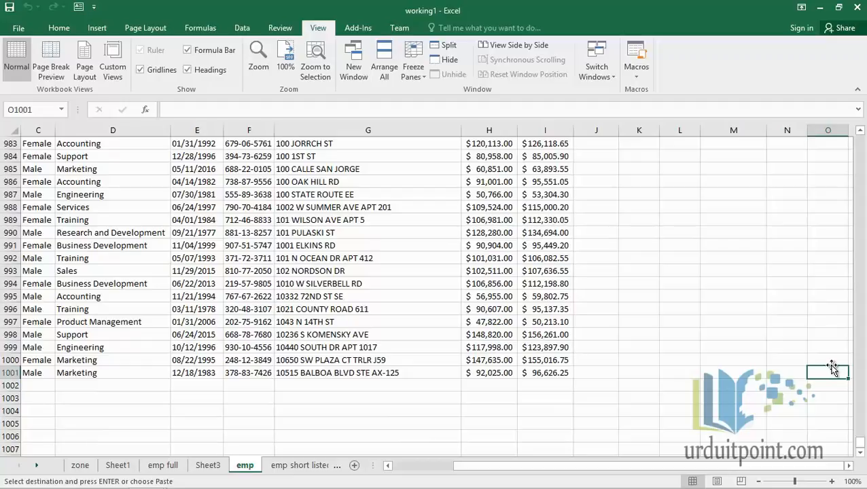
double_click(832, 366)
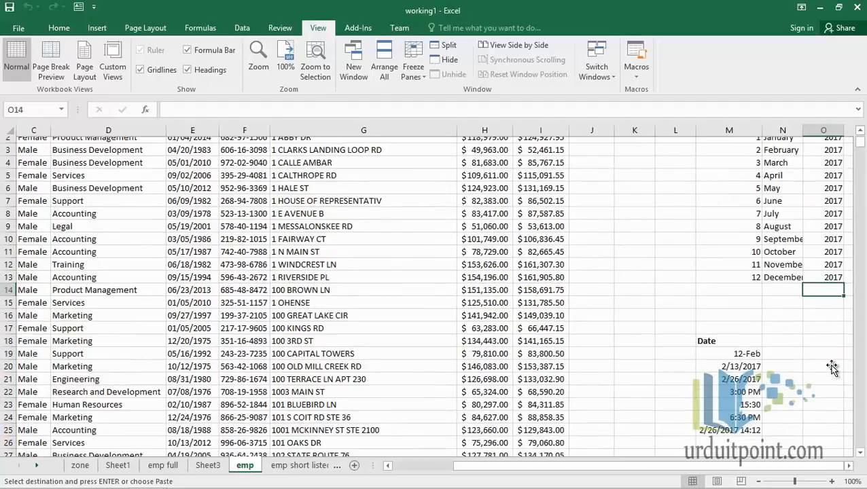
click(860, 133)
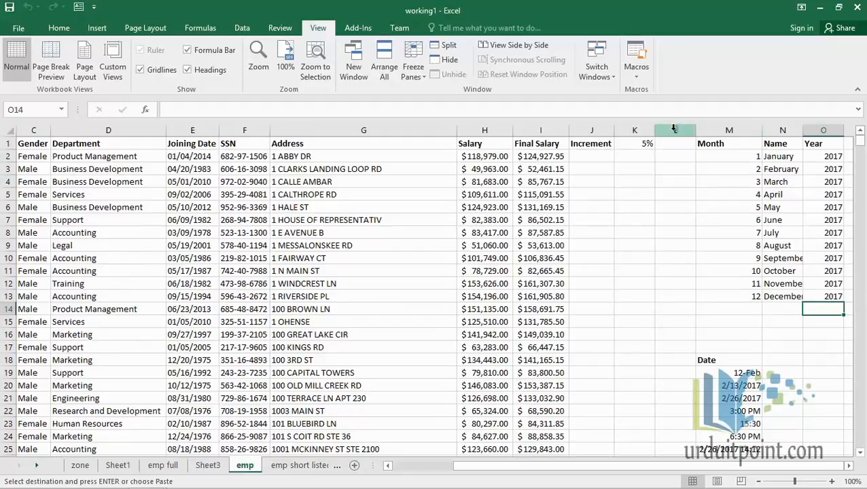
- Delete columns L to O, holding the month and date lists, from the emp sheet and select the Gender header
drag(671, 130, 824, 133)
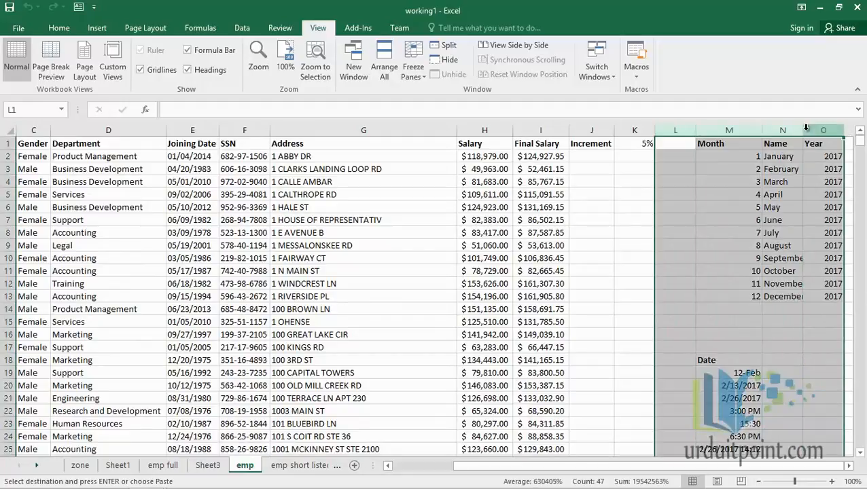
right_click(727, 132)
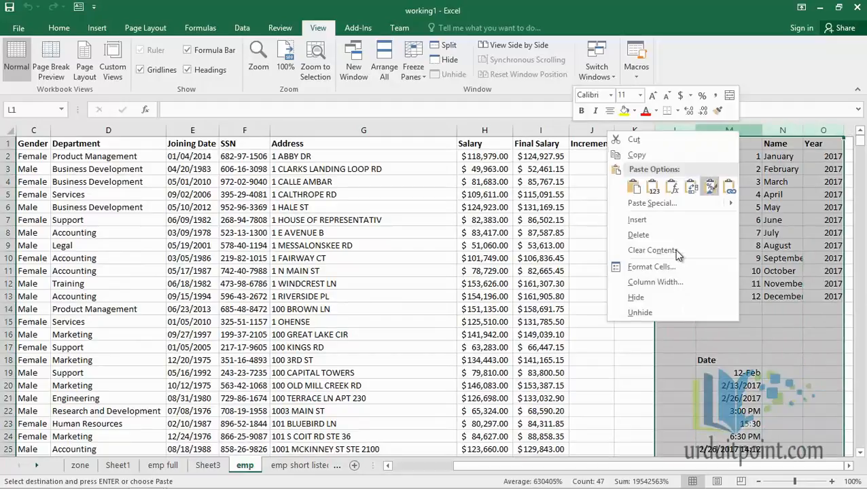
click(743, 241)
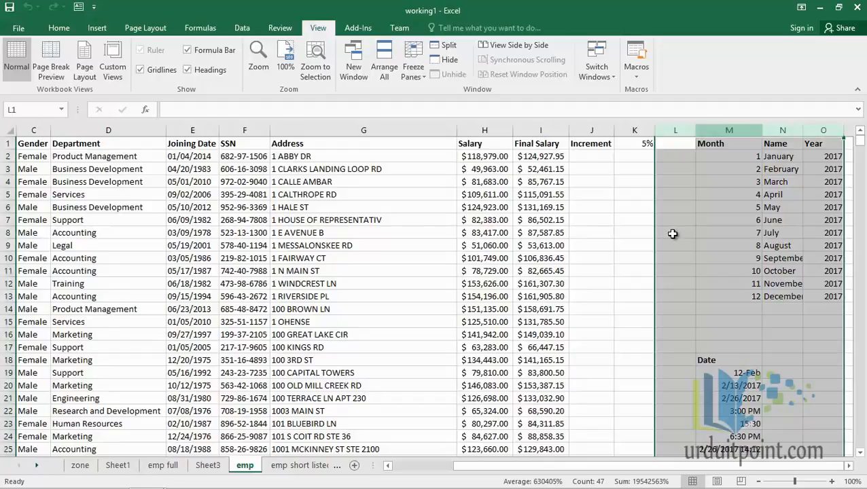
click(24, 143)
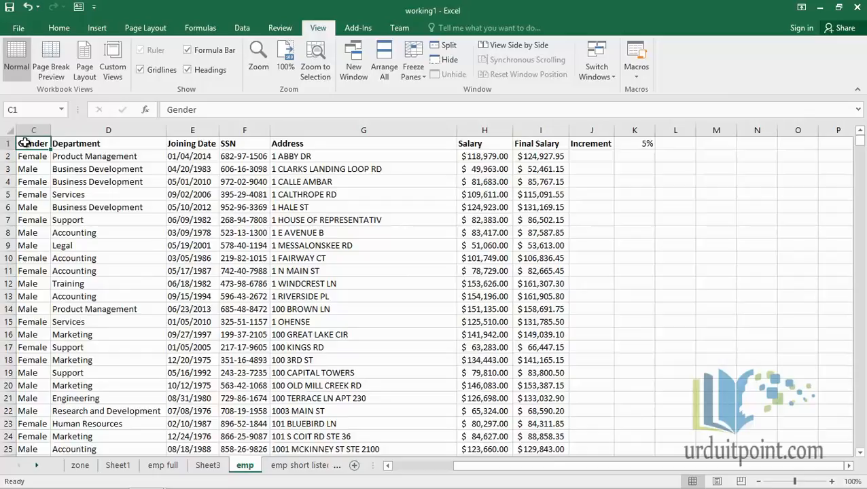
- Check the emp sheet's last used cell before and after saving the workbook, and return to cell A1
key(ctrl+End)
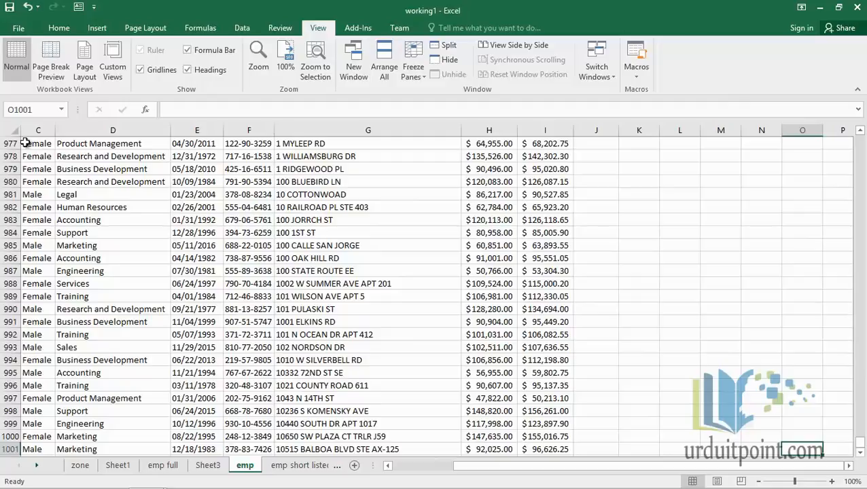
double_click(805, 444)
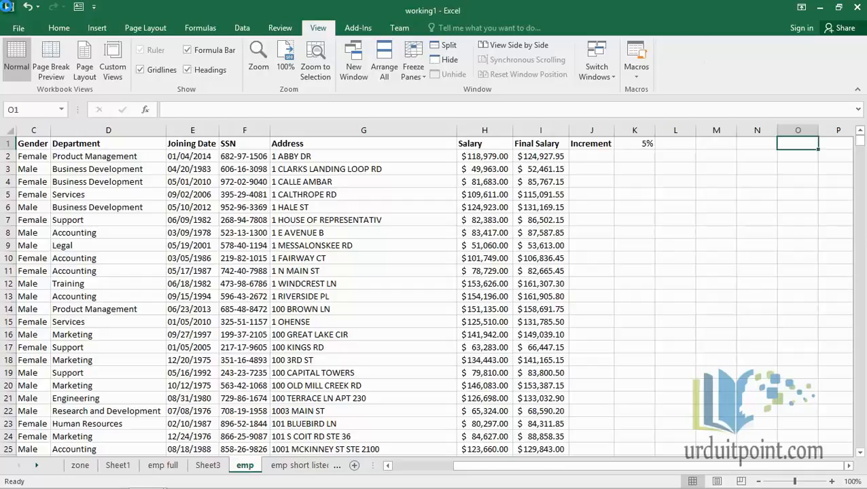
click(30, 150)
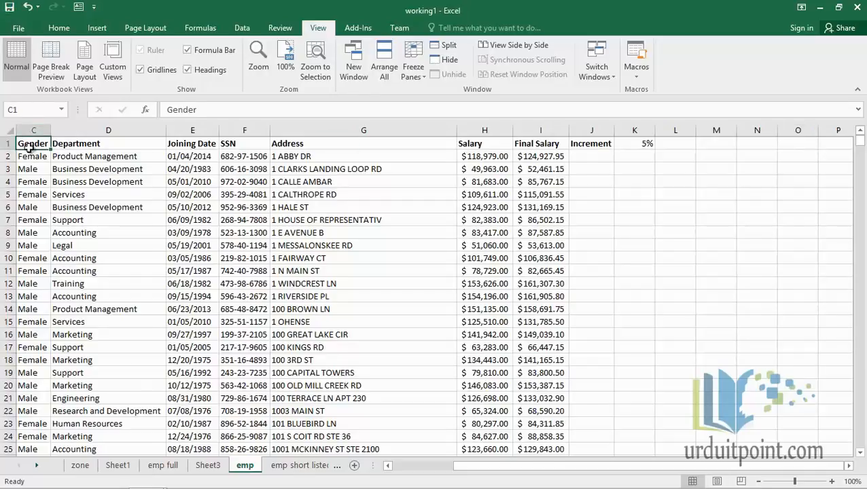
key(ctrl+End)
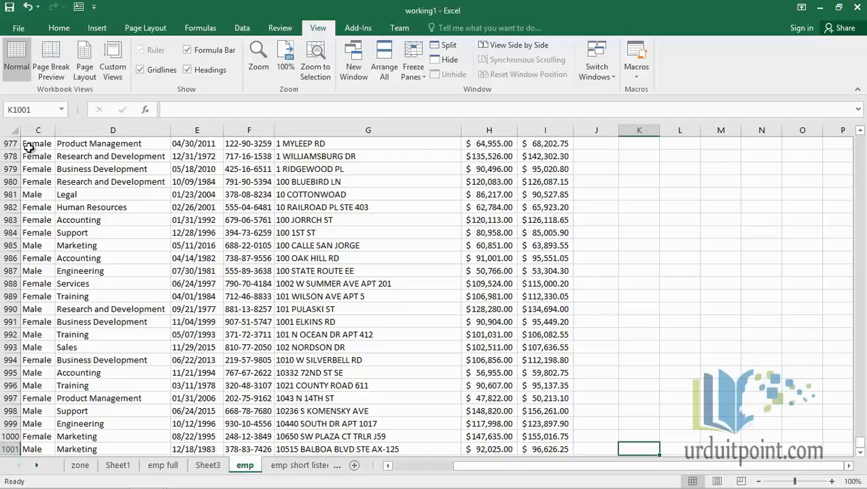
key(ctrl+Home)
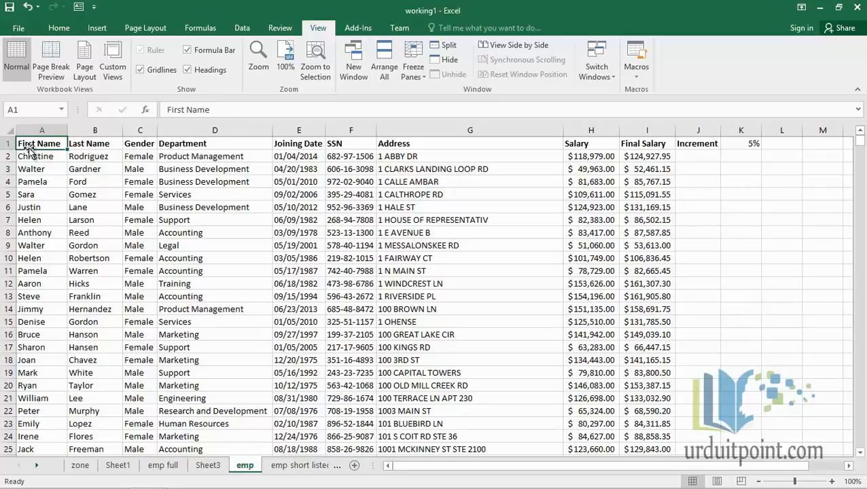
- Use Go To to jump to cell D600 on the emp sheet
key(F5)
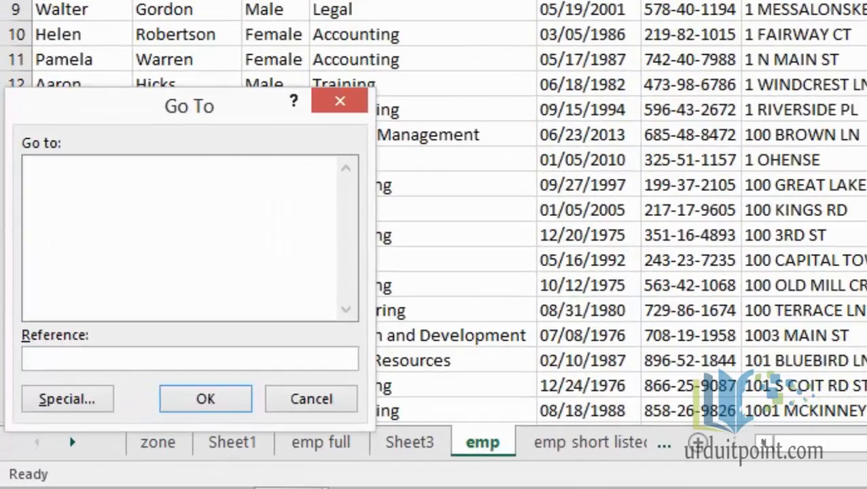
text(d6)
text(00)
key(Return)
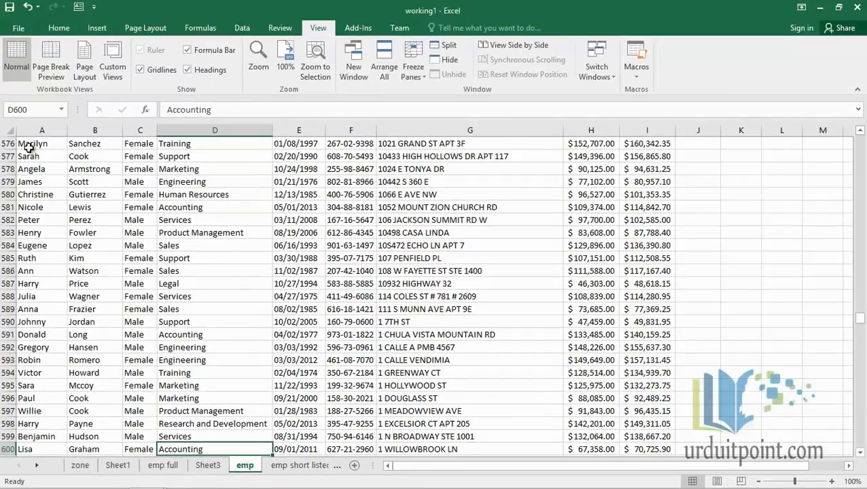
- Use Go To to jump to cell H20 on the emp sheet
key(ctrl+g)
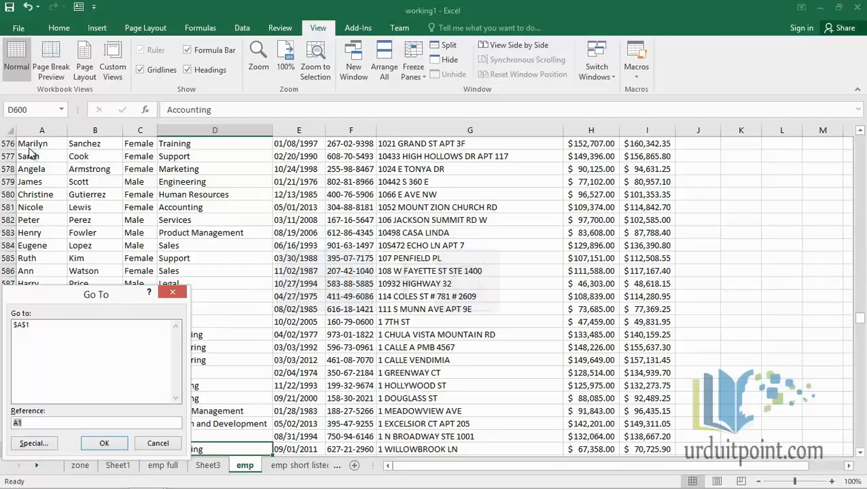
text(h20)
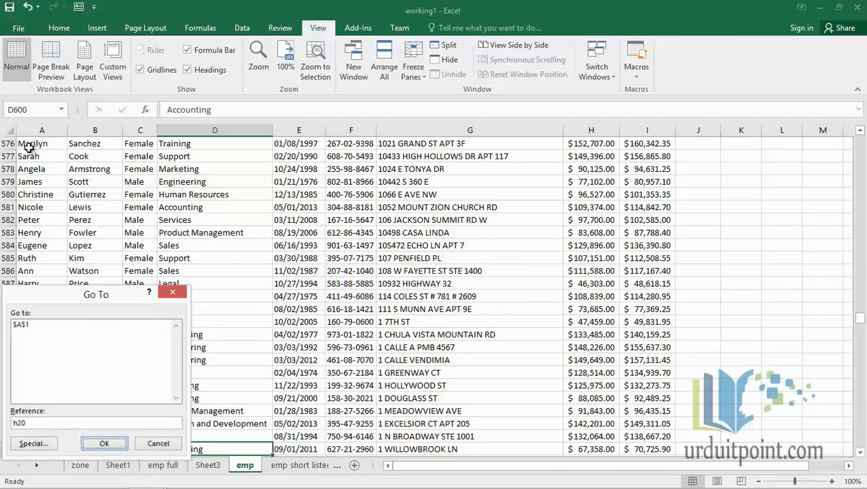
key(Return)
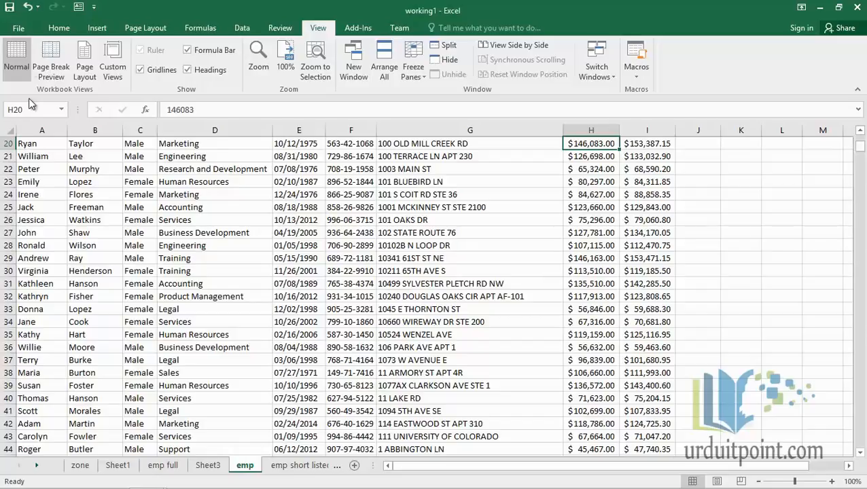
- Create a new blank workbook while keeping working1 open
click(19, 28)
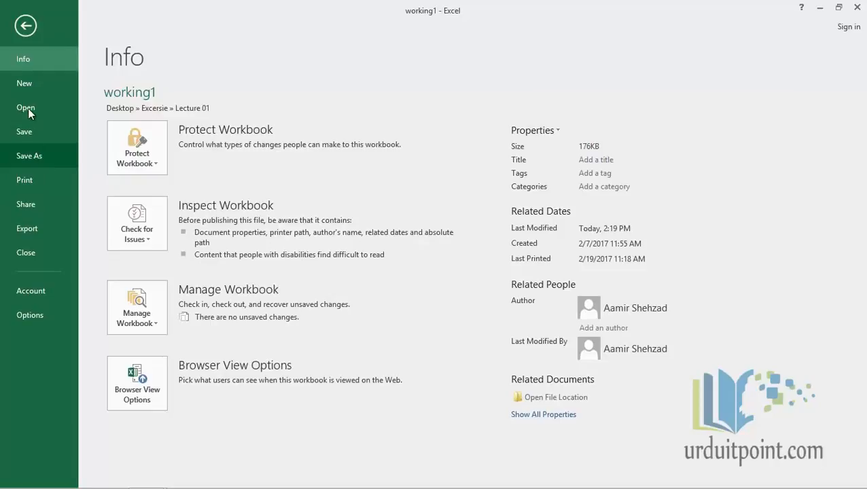
click(25, 26)
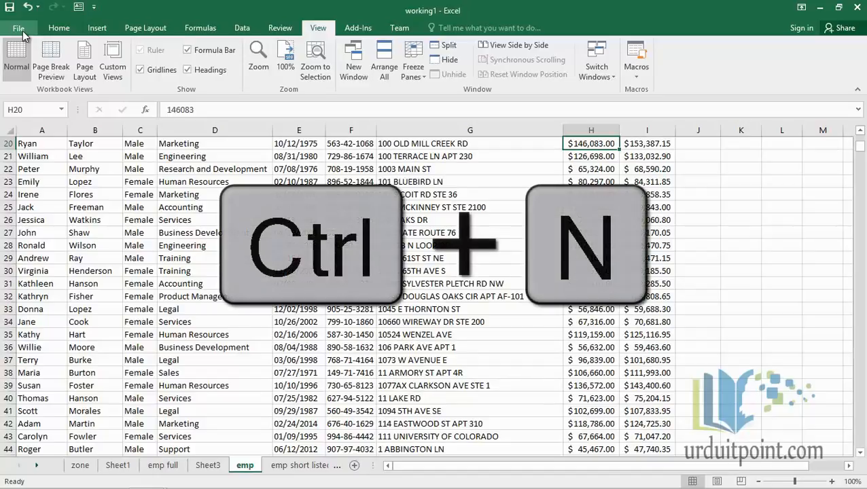
key(ctrl+n)
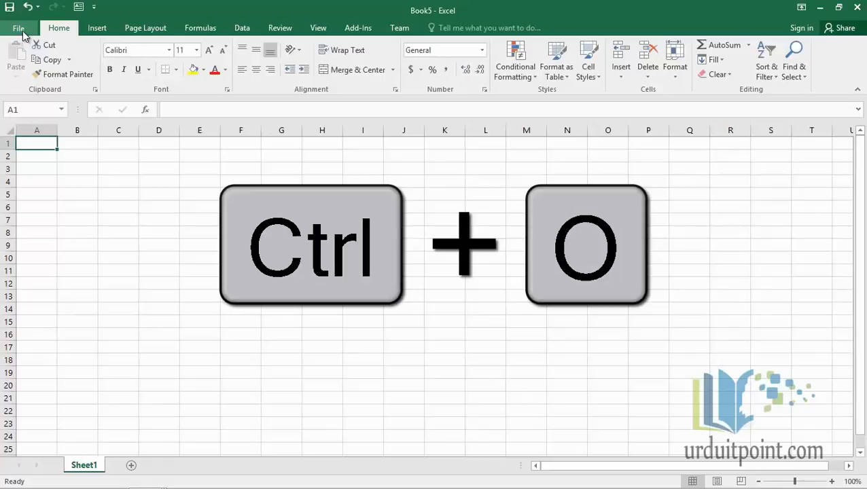
- Browse to the Lecture 01 folder inside Excersie on the Desktop and open the working workbook
key(ctrl+o)
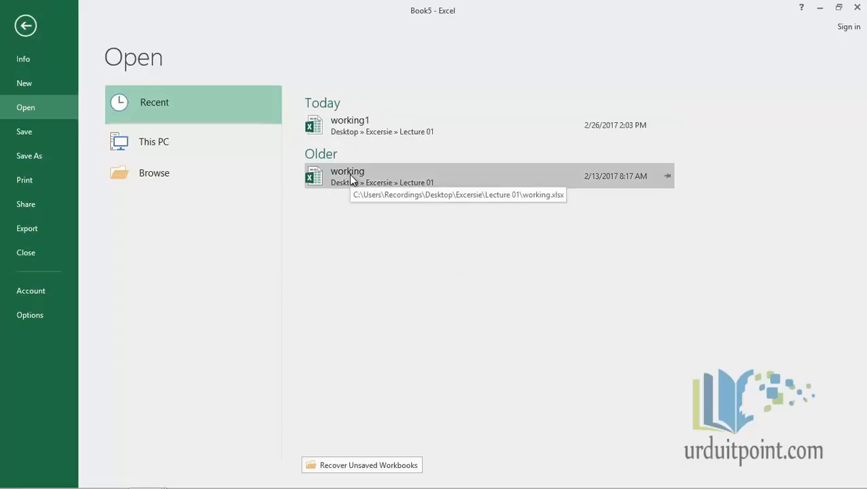
click(199, 178)
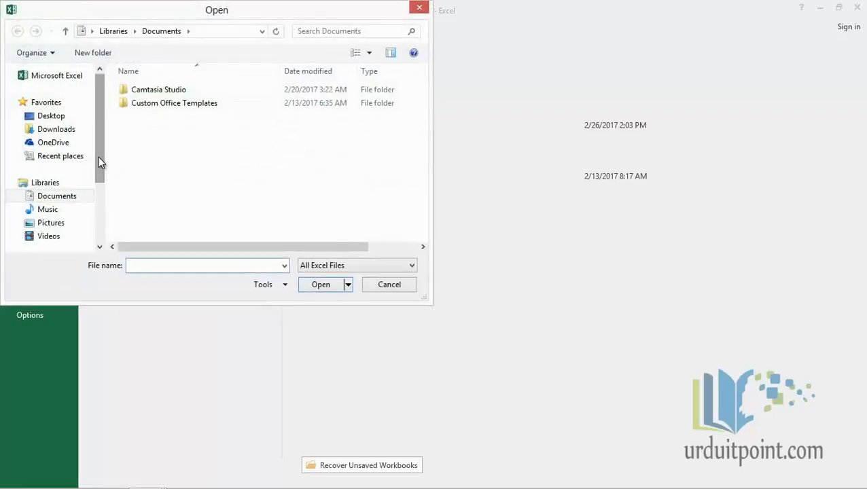
drag(98, 156, 106, 233)
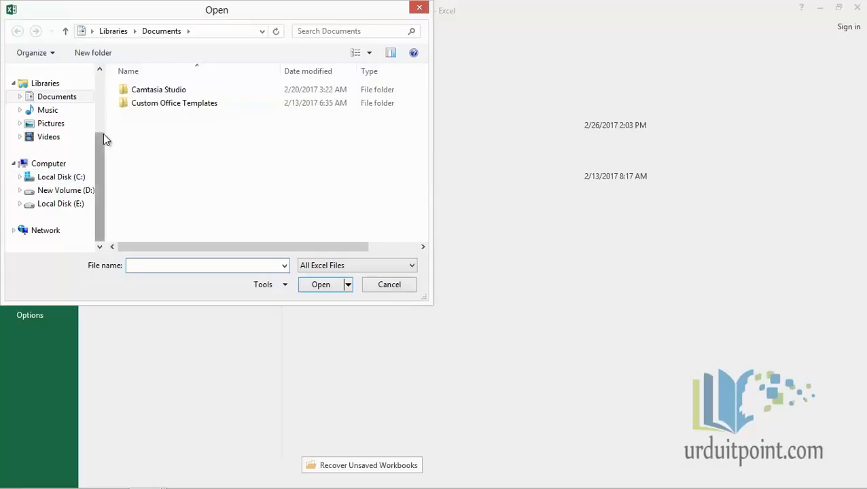
drag(98, 132, 103, 99)
click(68, 100)
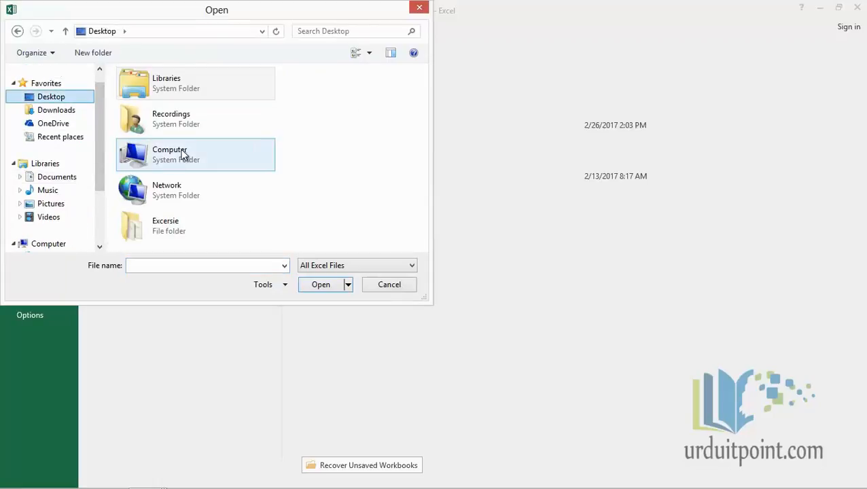
double_click(173, 224)
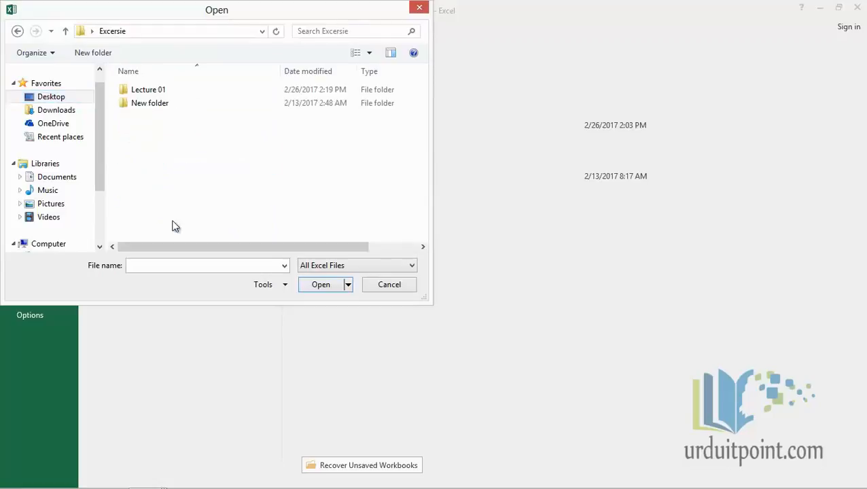
double_click(167, 93)
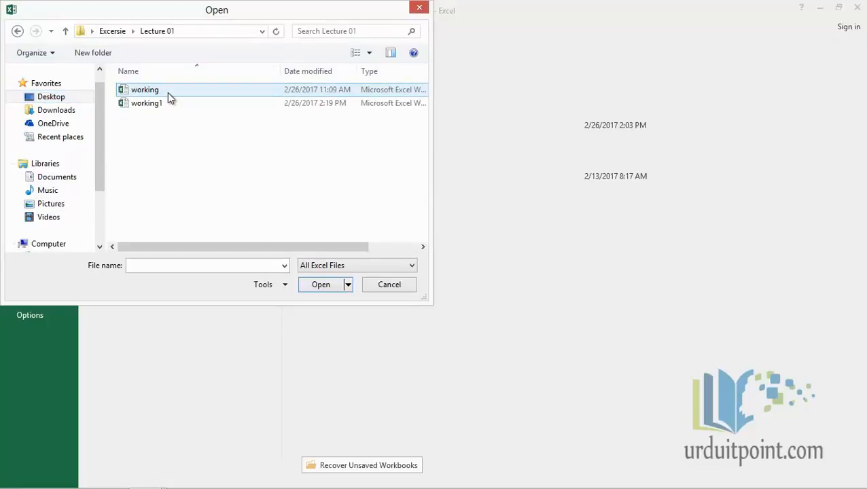
double_click(167, 93)
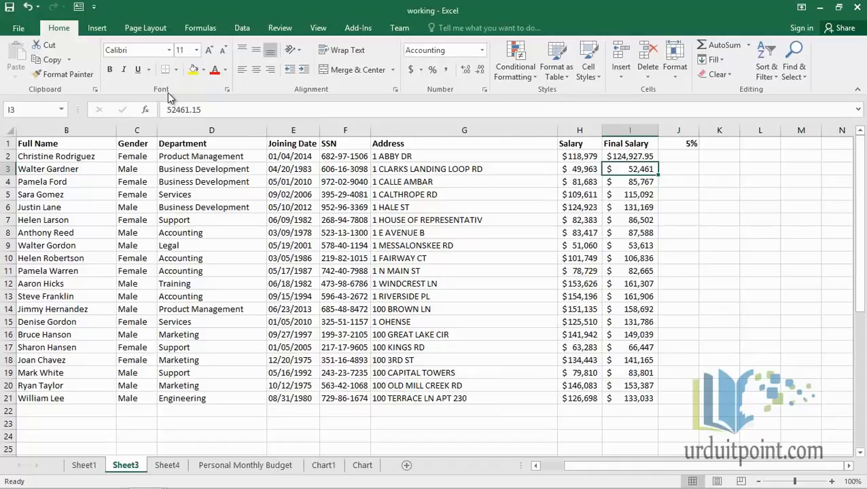
- Close the working workbook and the new blank workbook to return to working1
key(ctrl+o)
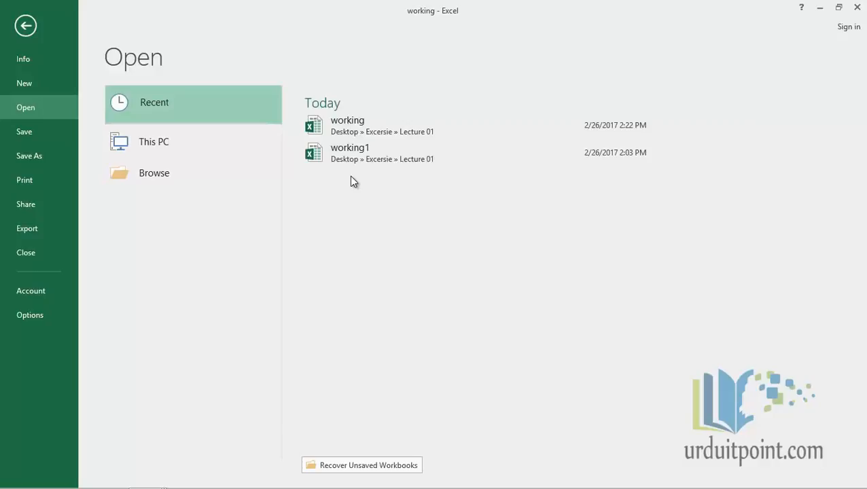
click(31, 30)
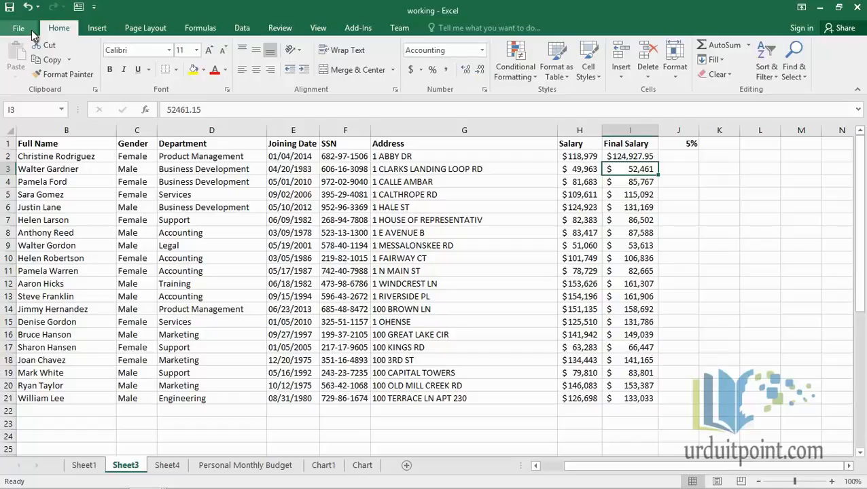
key(ctrl+w)
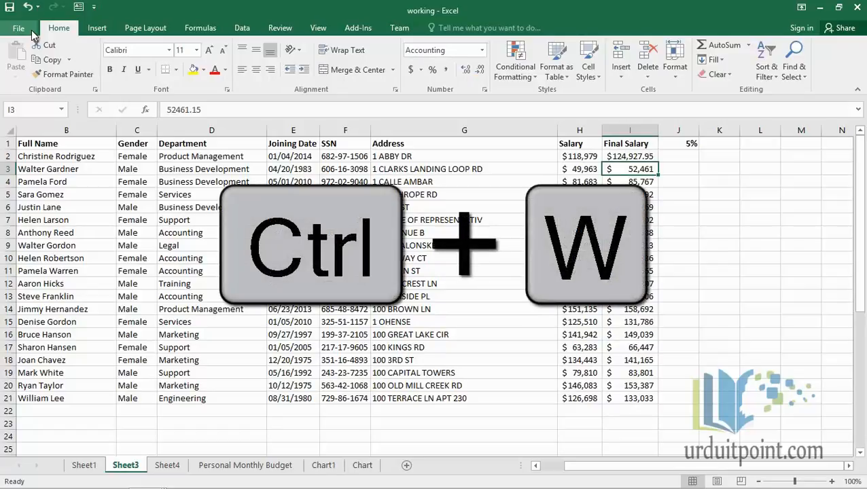
key(ctrl+w)
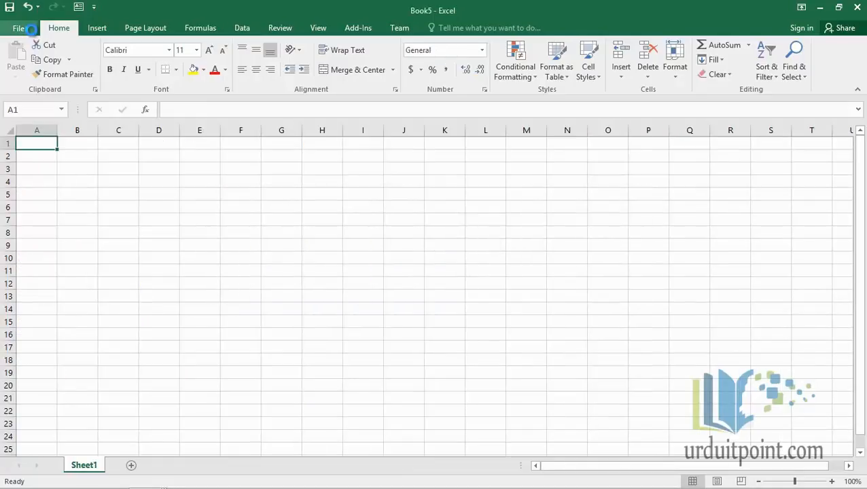
key(ctrl+w)
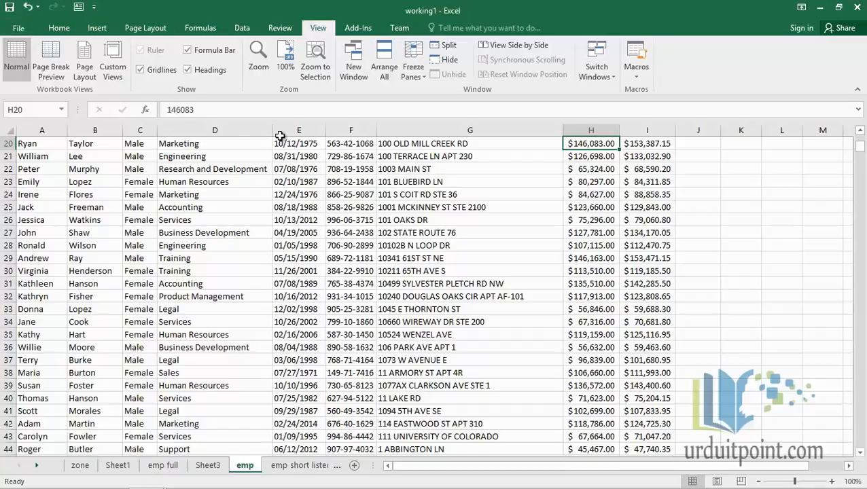
- Widen the Department column on the emp sheet, and try to close working1 but cancel the save request
drag(277, 129, 295, 129)
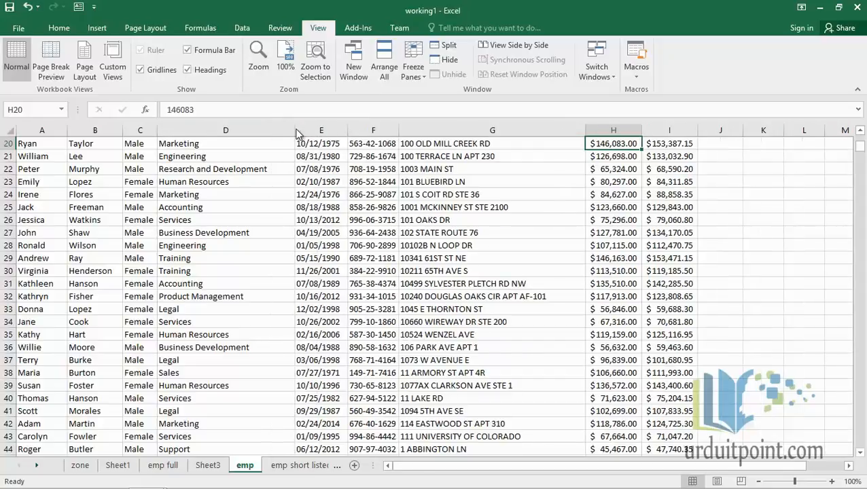
key(alt+F4)
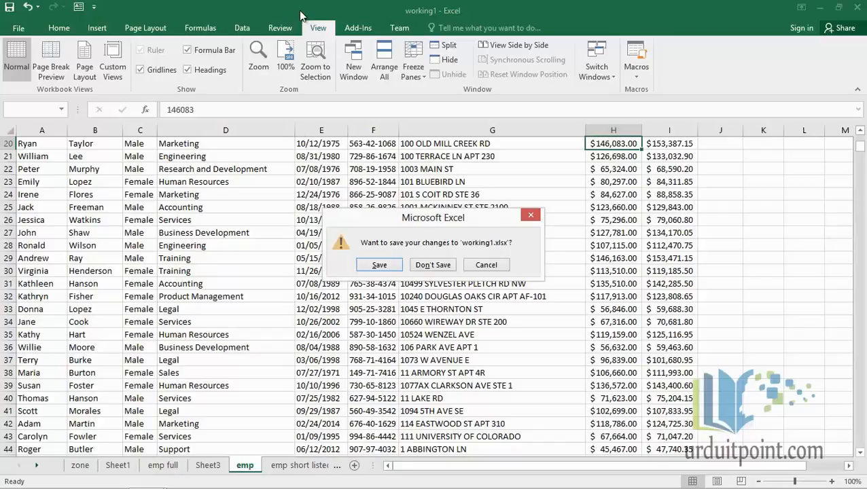
click(495, 264)
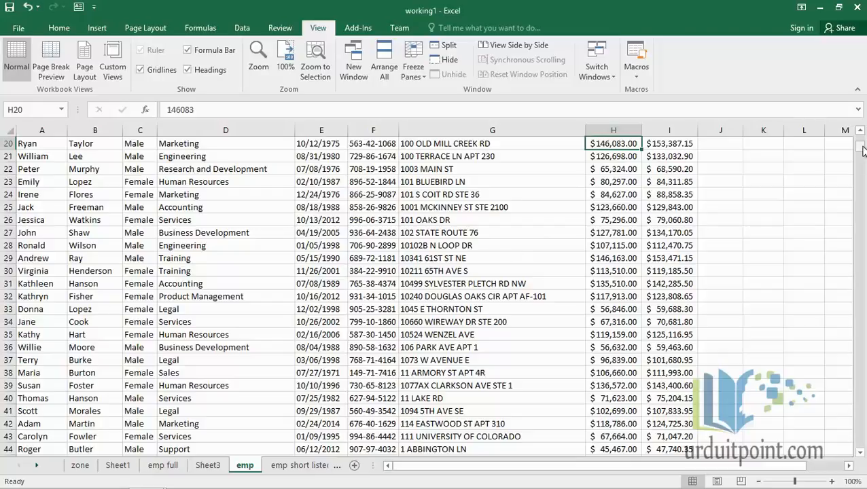
- Enter the formula =TODAY() in cell K2 of the emp sheet
drag(860, 147, 860, 139)
click(764, 157)
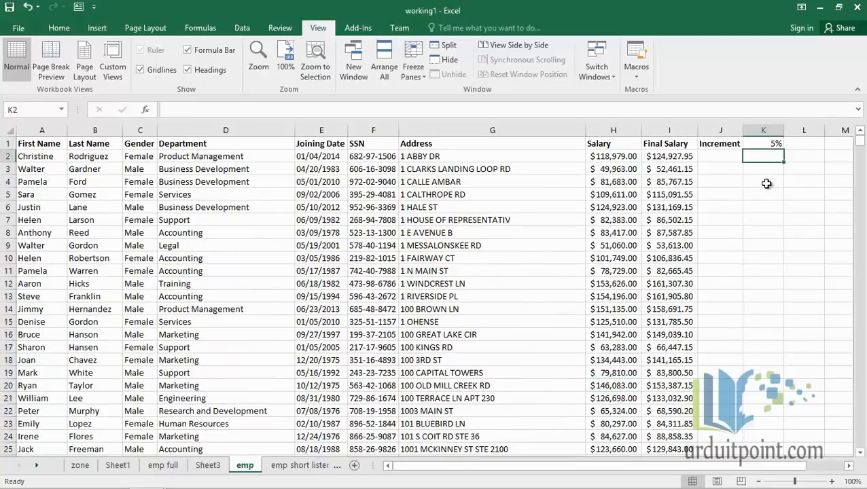
text(=tod)
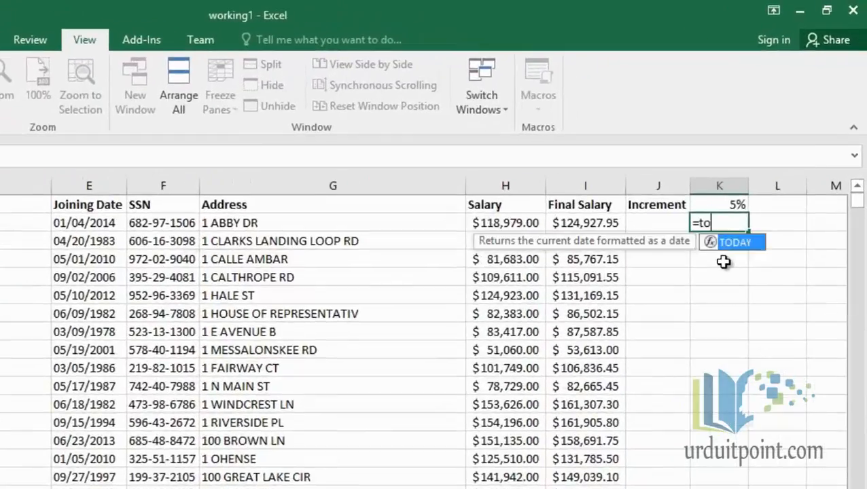
key(Tab)
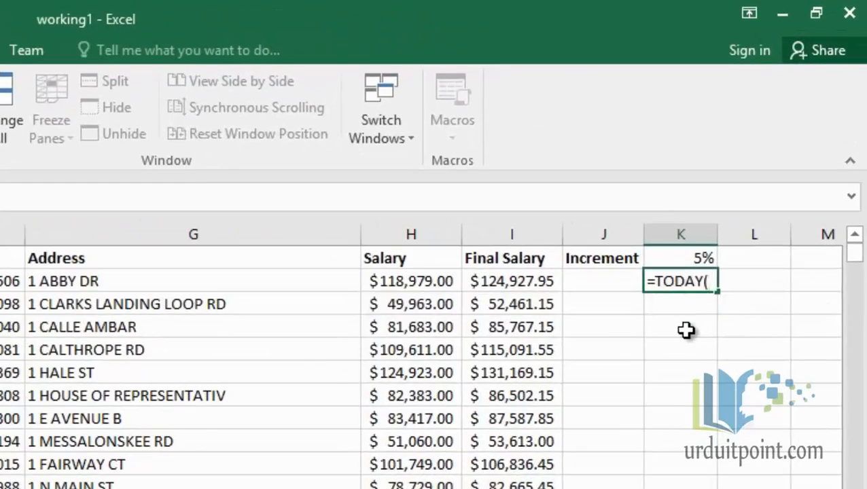
key(Return)
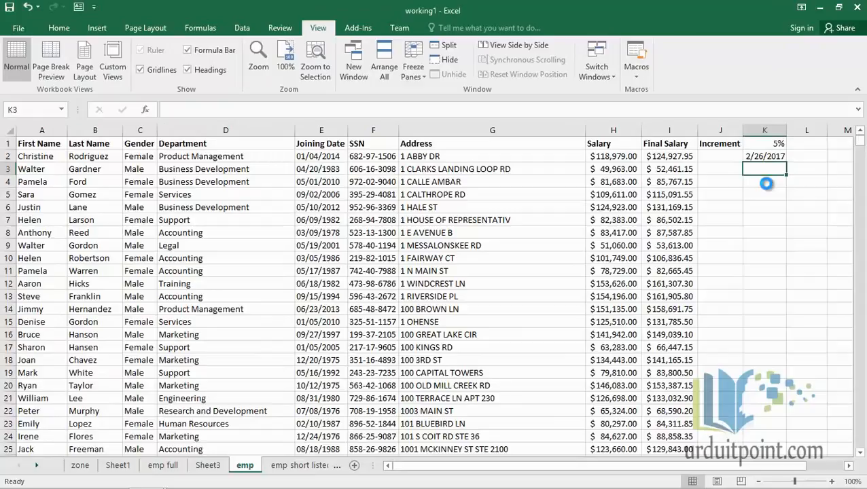
- Save and close working1, and reopen it from the recent workbooks
key(ctrl+n)
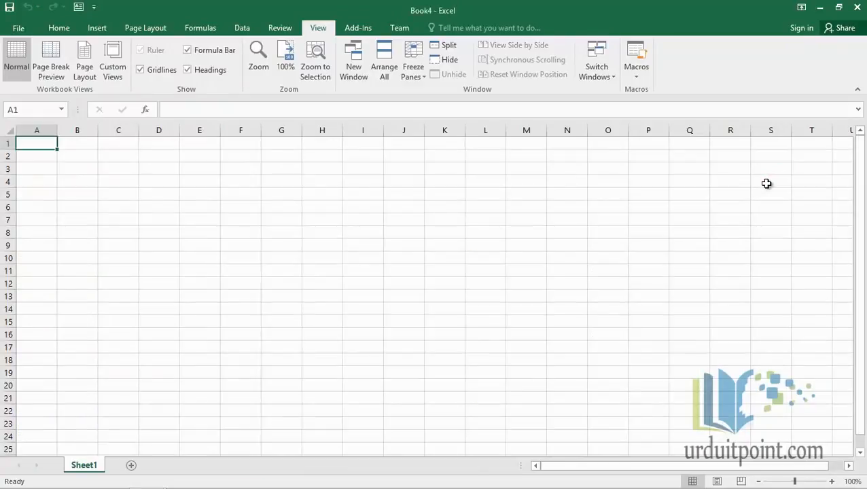
key(ctrl+o)
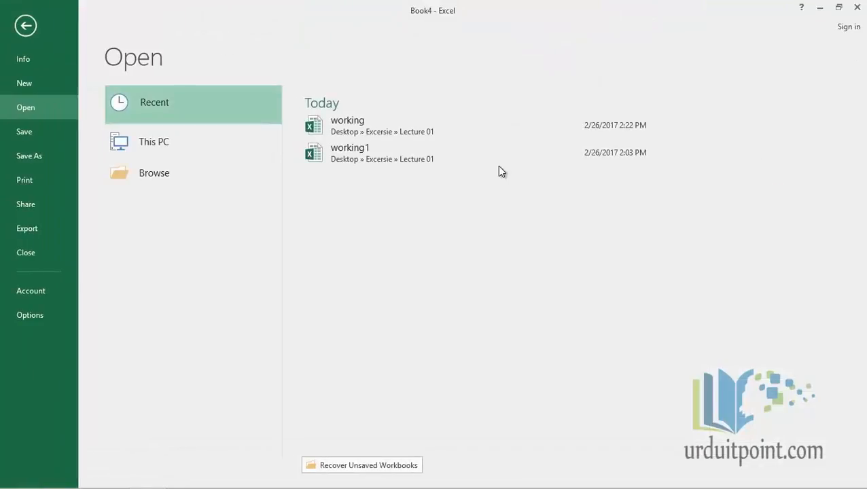
click(408, 163)
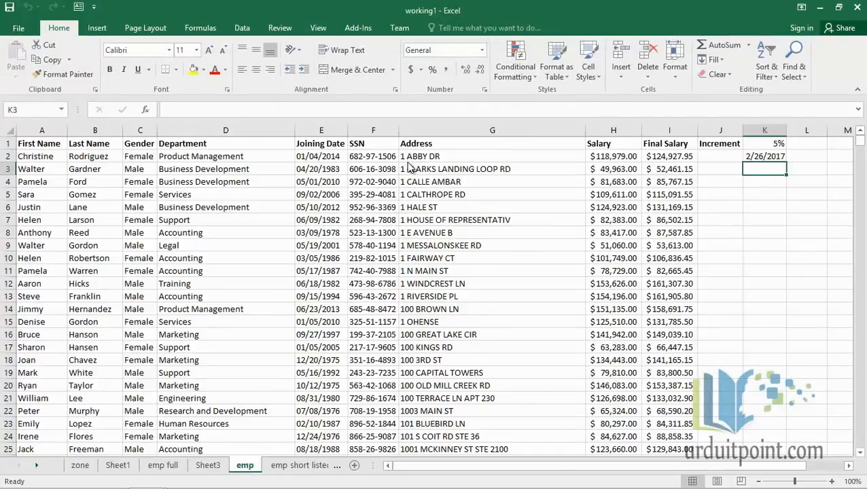
- Try to close working1 but cancel the save request, and clear the TODAY formula from cell K2
key(ctrl+w)
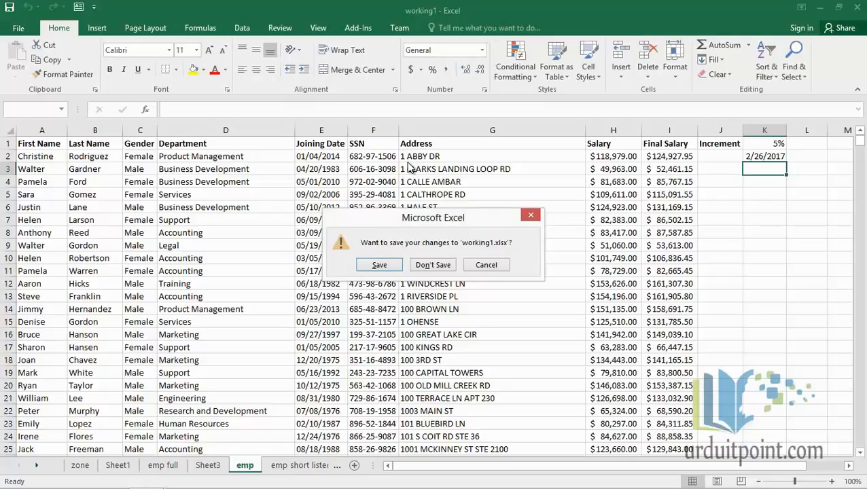
click(483, 266)
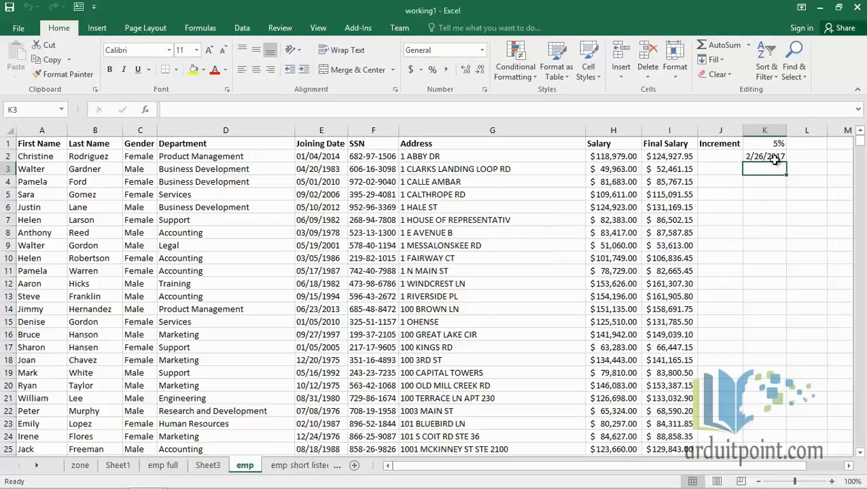
click(770, 157)
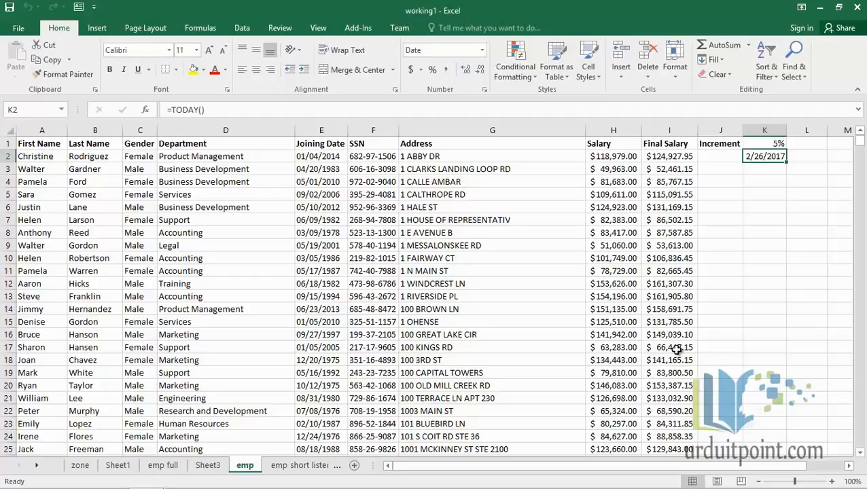
key(Delete)
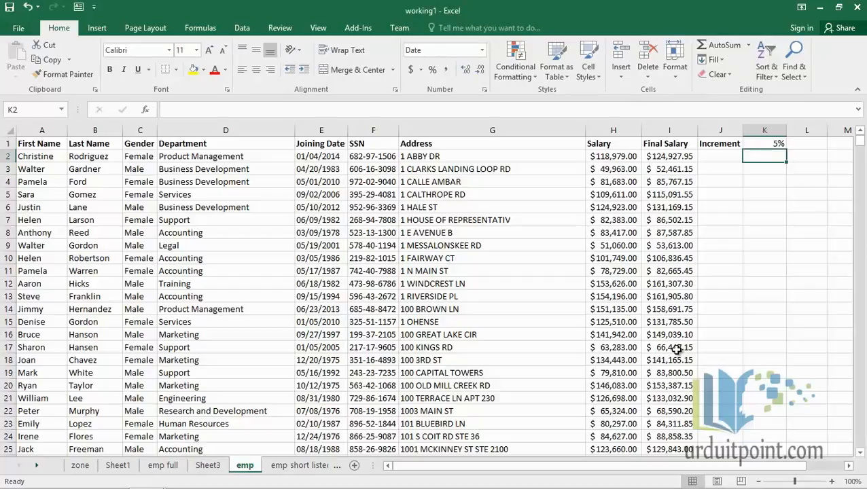
- Save a copy of the workbook in PDF format as working1 in the Lecture 01 folder
key(F12)
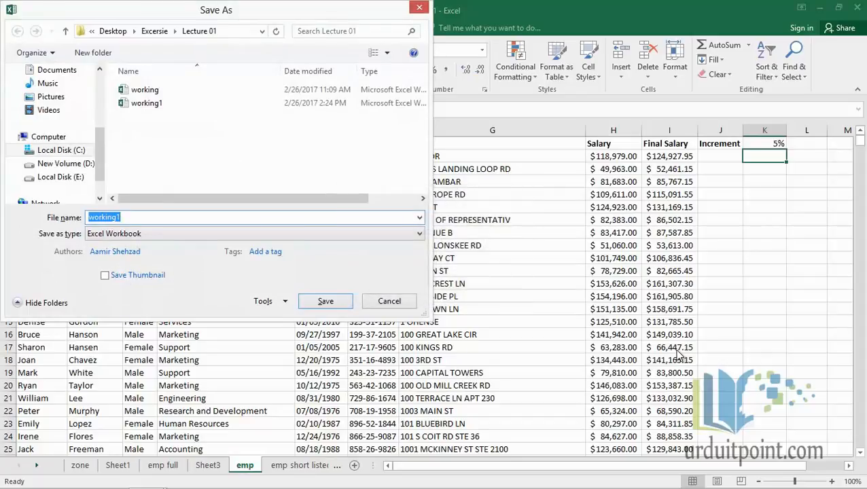
click(276, 234)
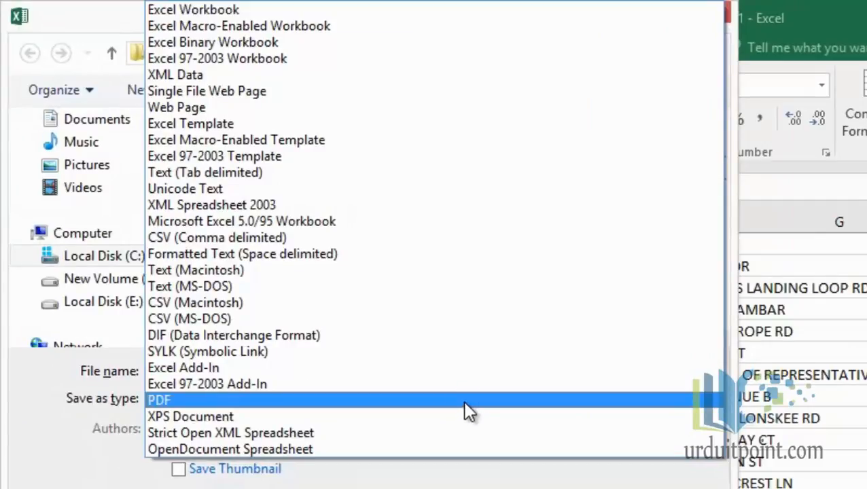
click(464, 399)
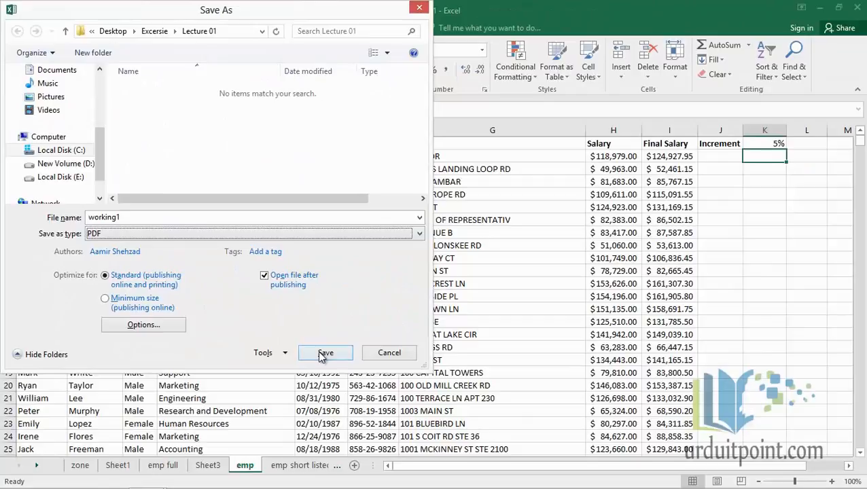
click(320, 353)
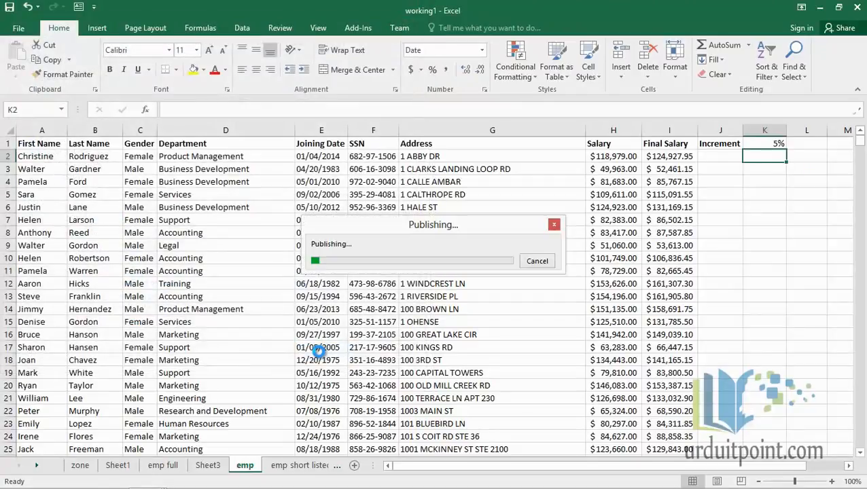